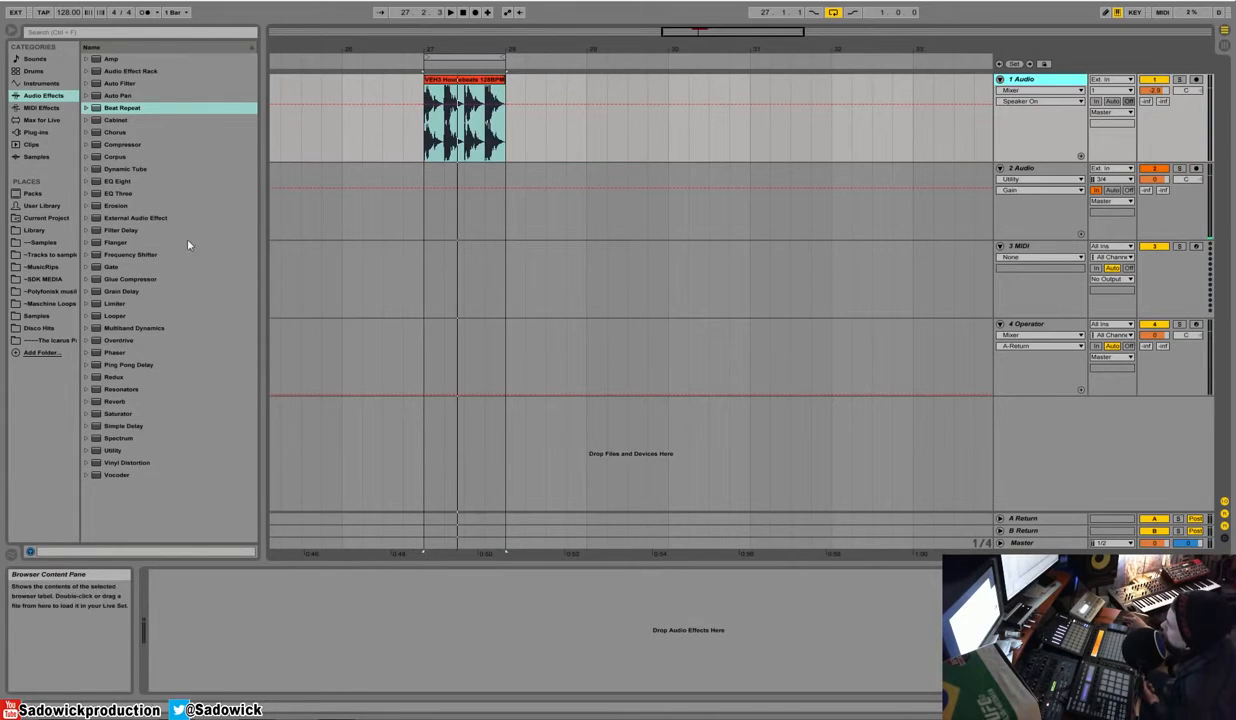
- Add Beat Repeat to the 1 Audio track and set its gate to 8/16
double_click(126, 110)
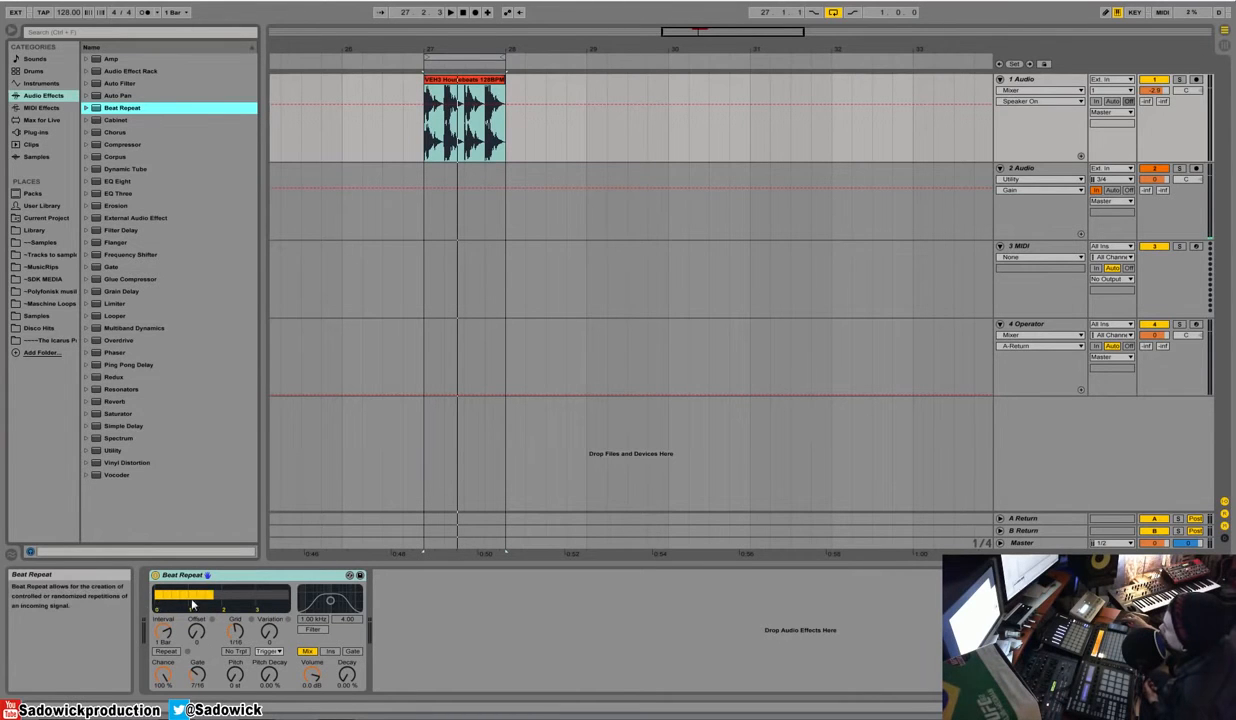
click(235, 630)
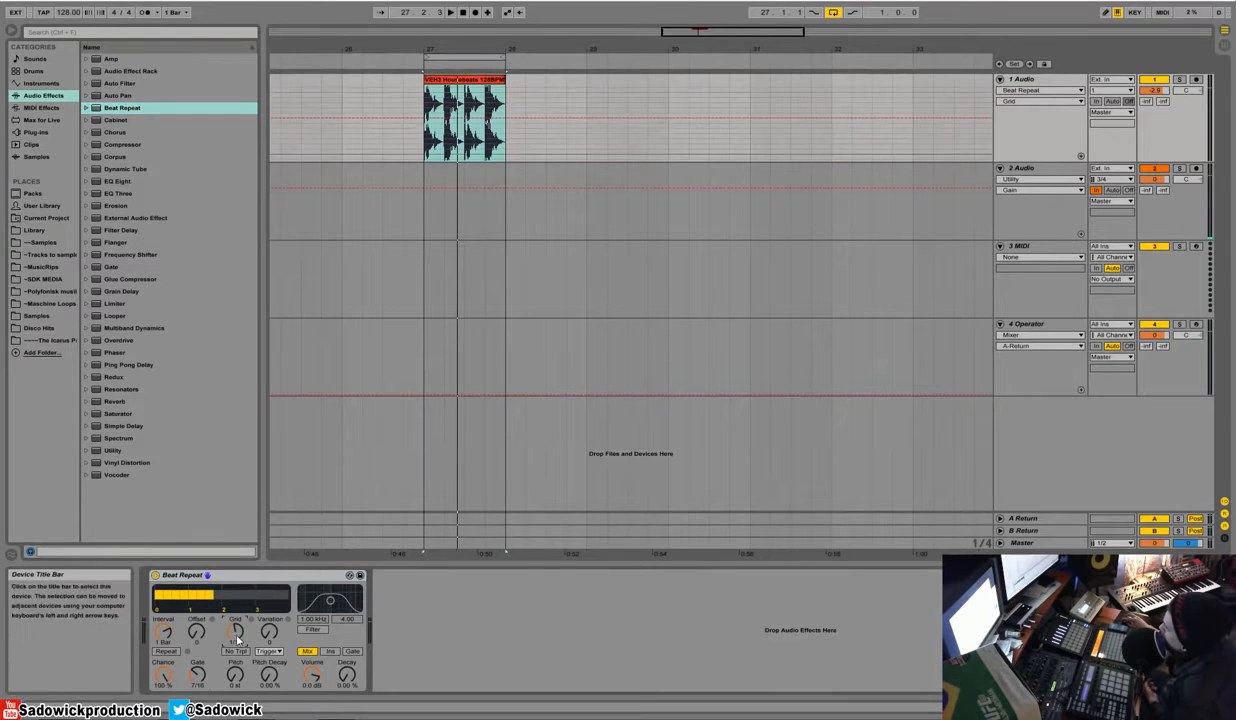
click(195, 677)
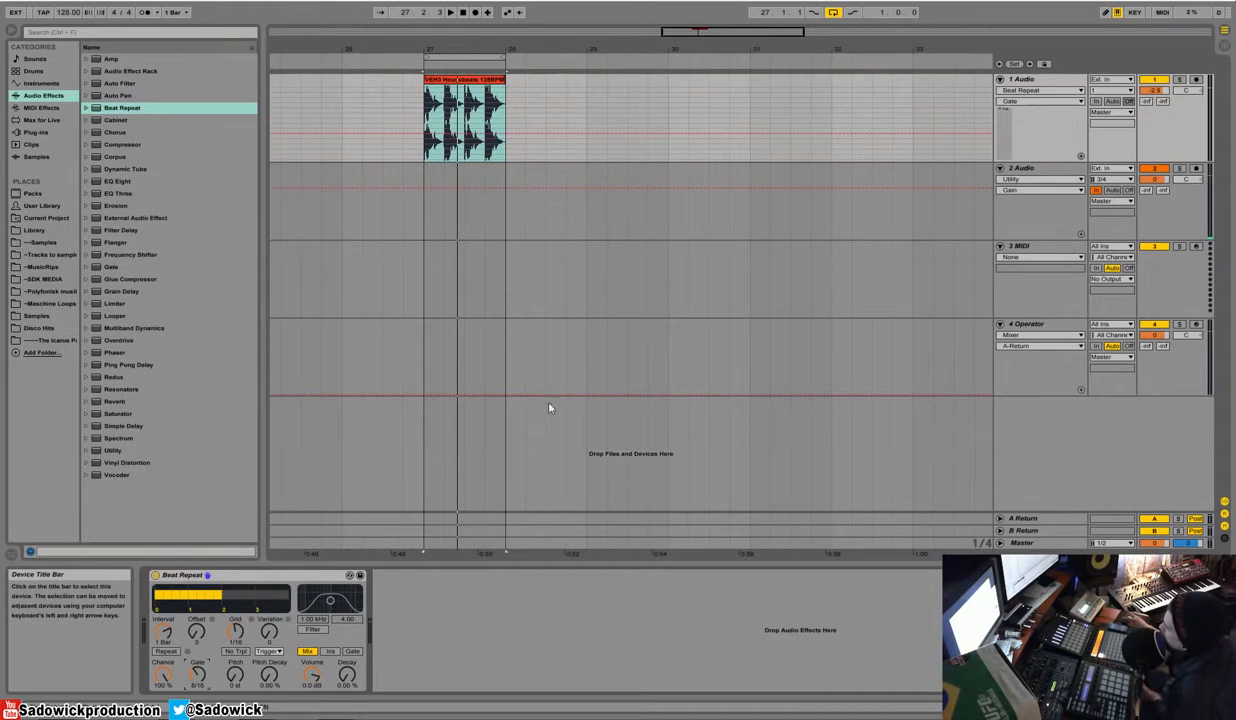
- Audition the drum loop with Beat Repeat bypassed, and switch the device back on
click(474, 131)
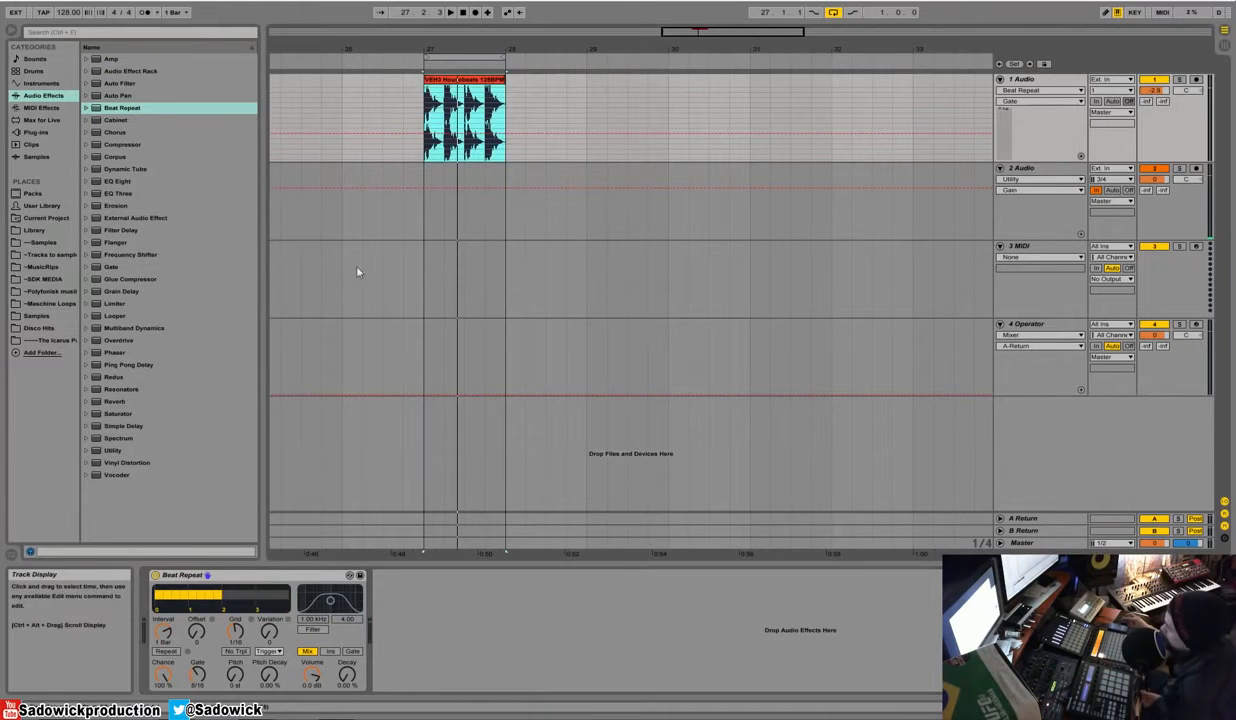
click(493, 88)
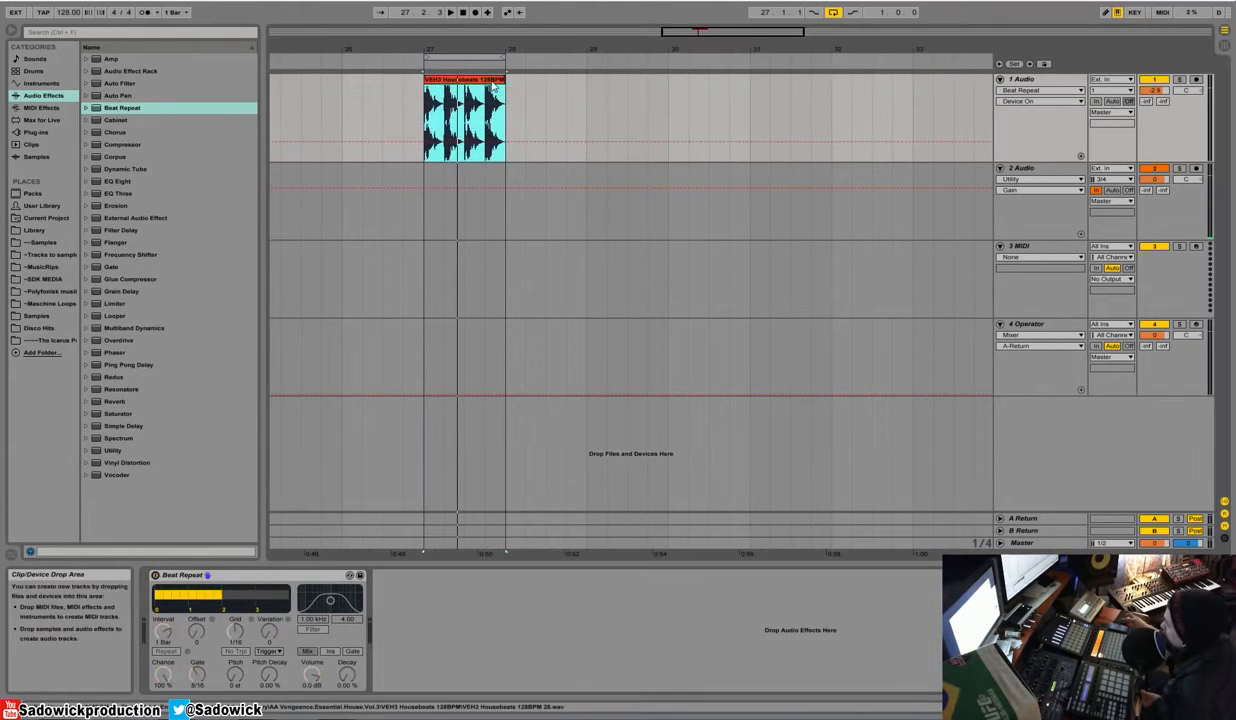
key(space)
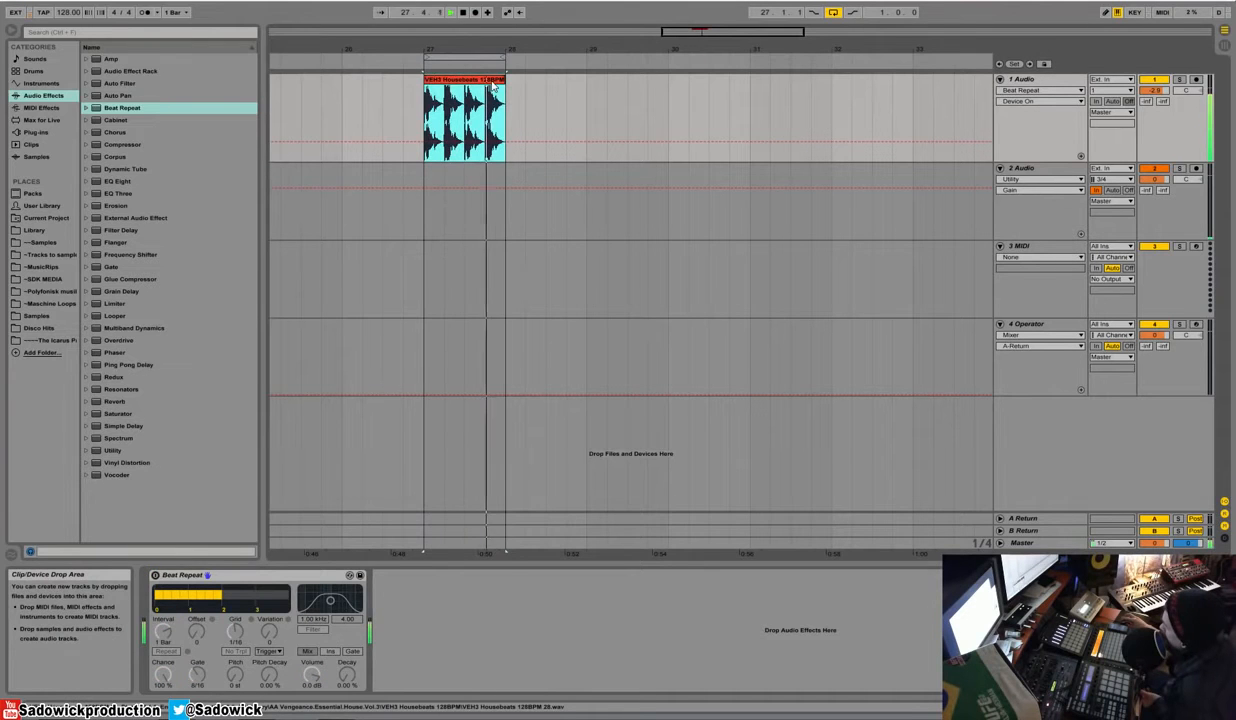
click(155, 575)
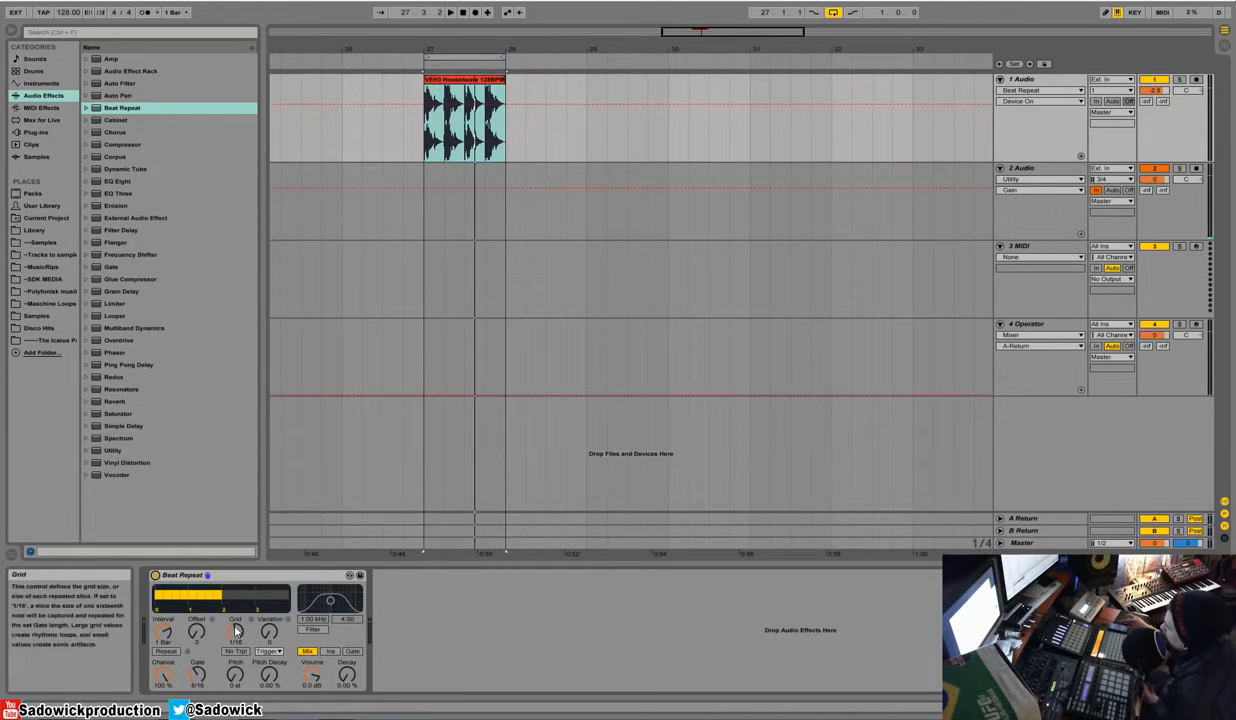
- Set the Beat Repeat interval to 1 Bar and its offset to 4/16
click(165, 632)
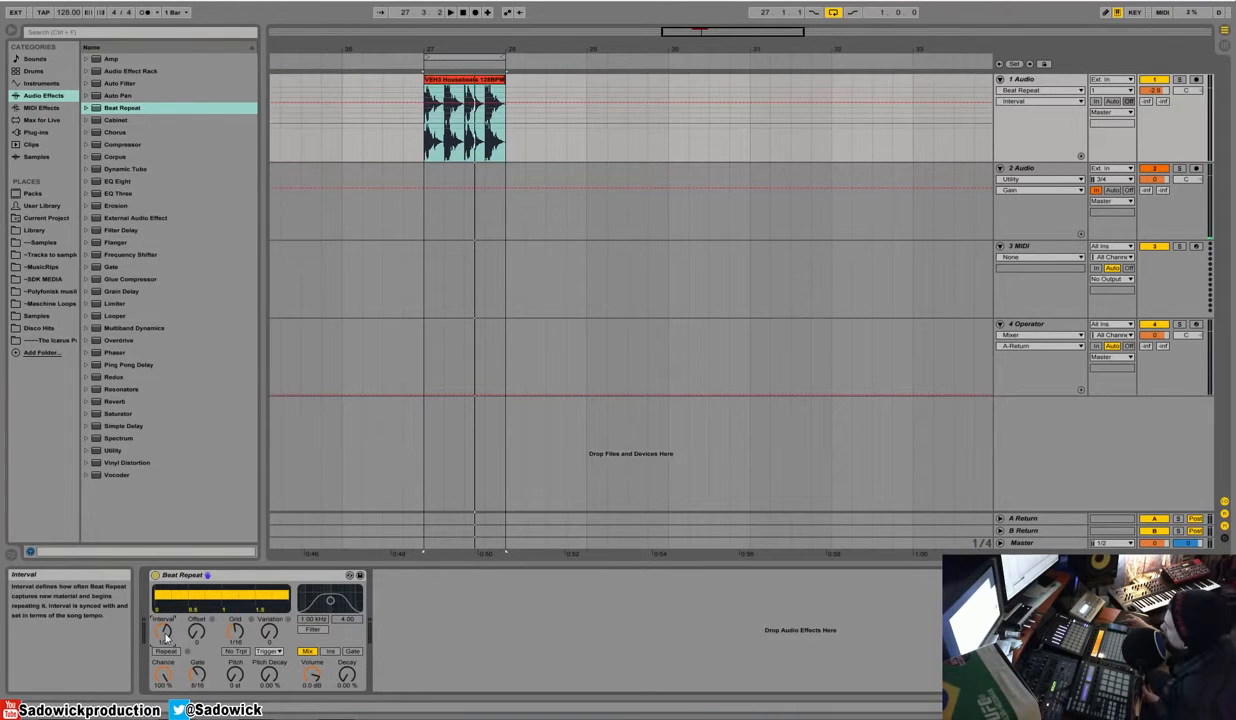
mouse_move(166, 637)
mouse_down()
mouse_move(158, 645)
mouse_move(167, 628)
mouse_up()
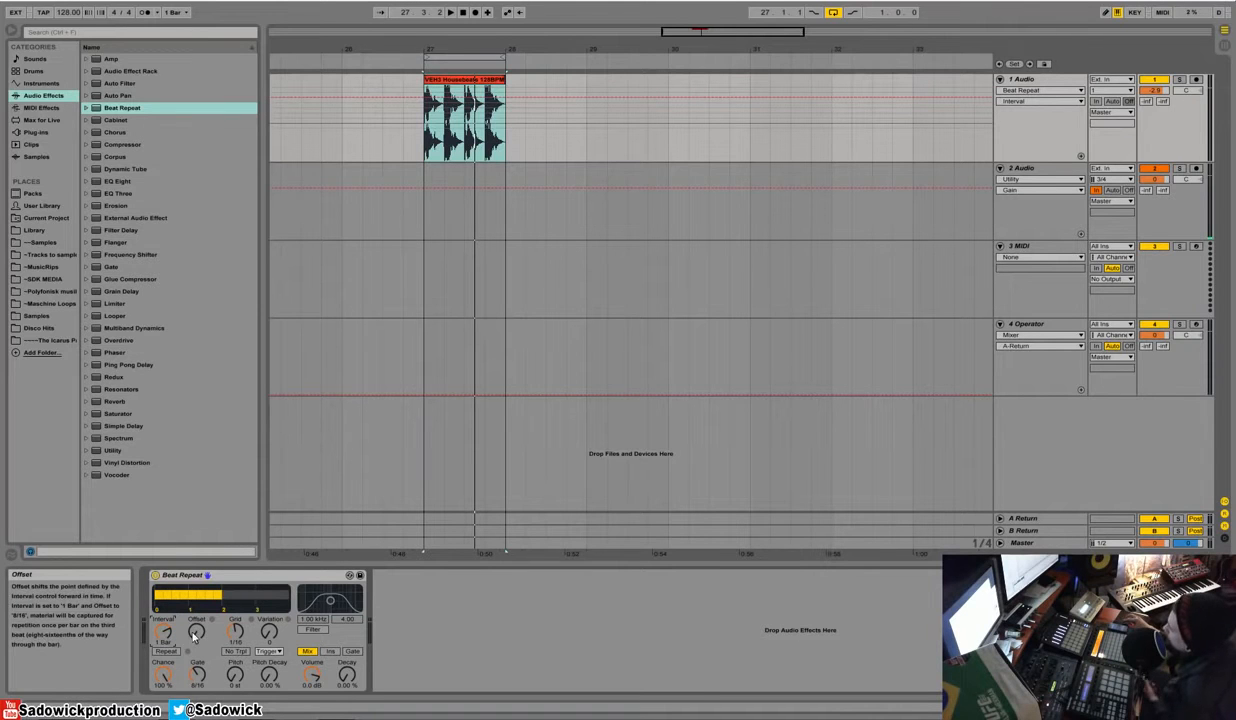
drag(197, 634, 197, 624)
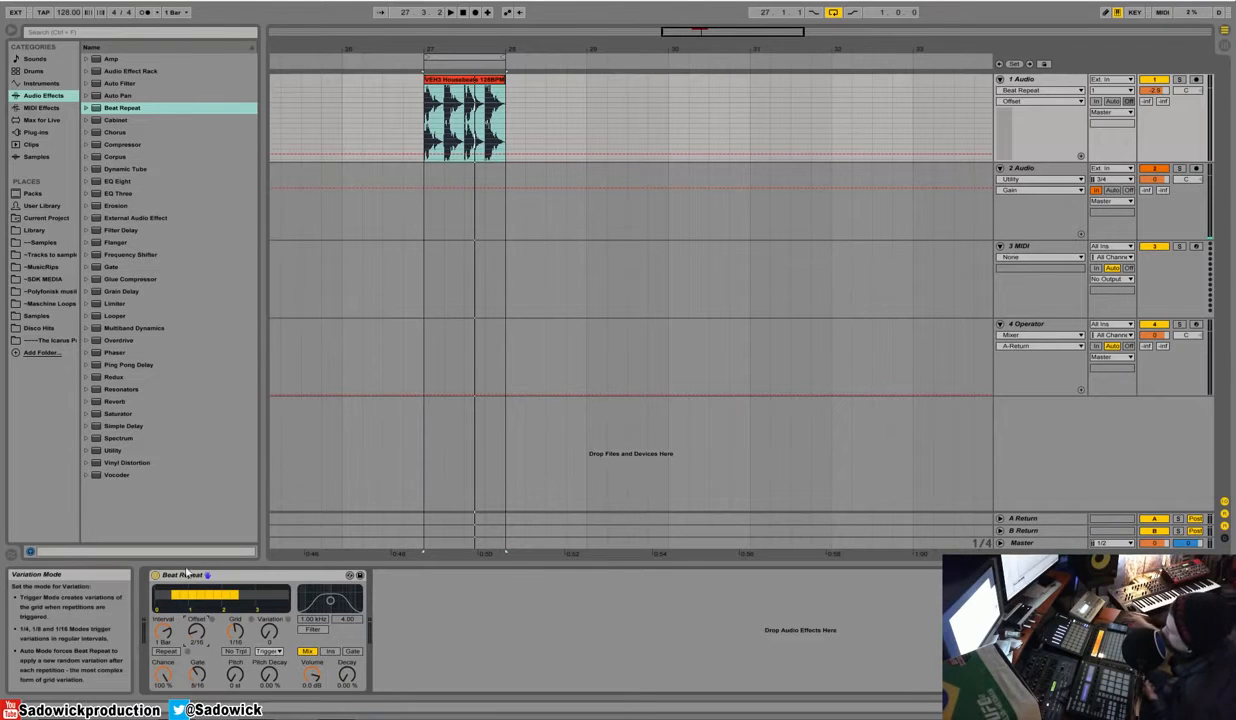
mouse_move(220, 617)
mouse_down()
mouse_move(220, 607)
mouse_move(197, 625)
mouse_up()
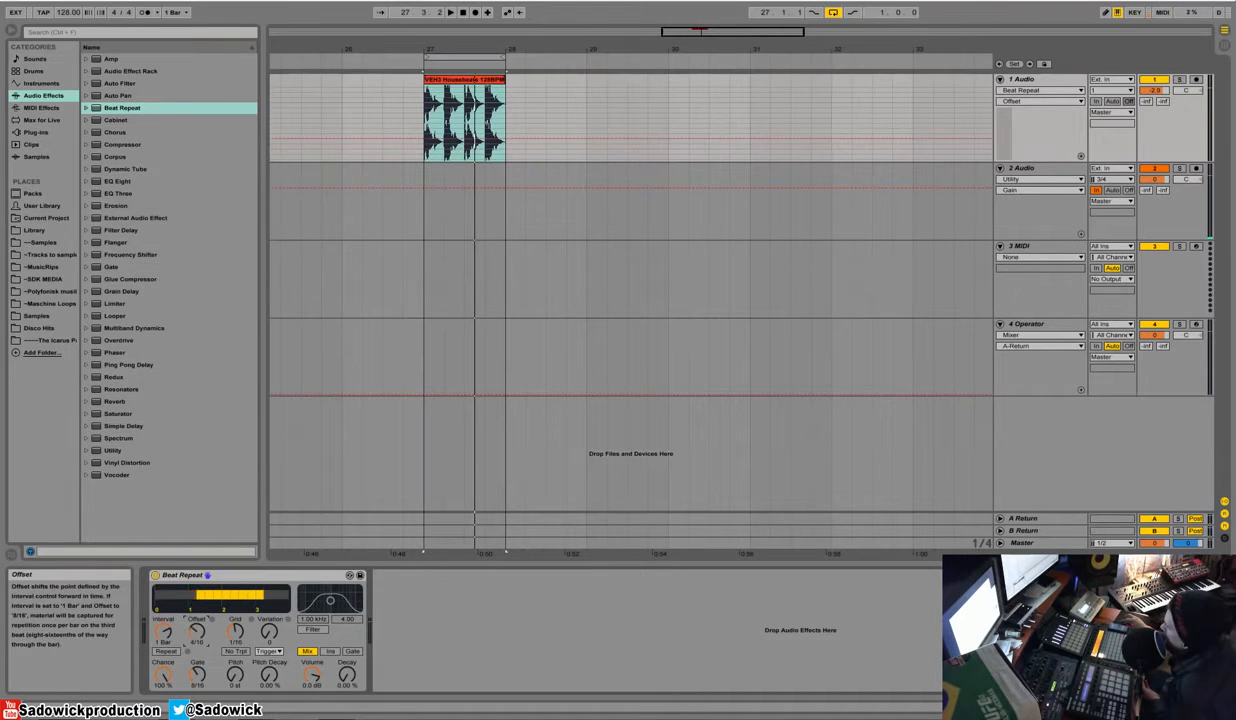
- Try a 1/32 grid, return it to 1/16 and audition the drum loop
click(236, 631)
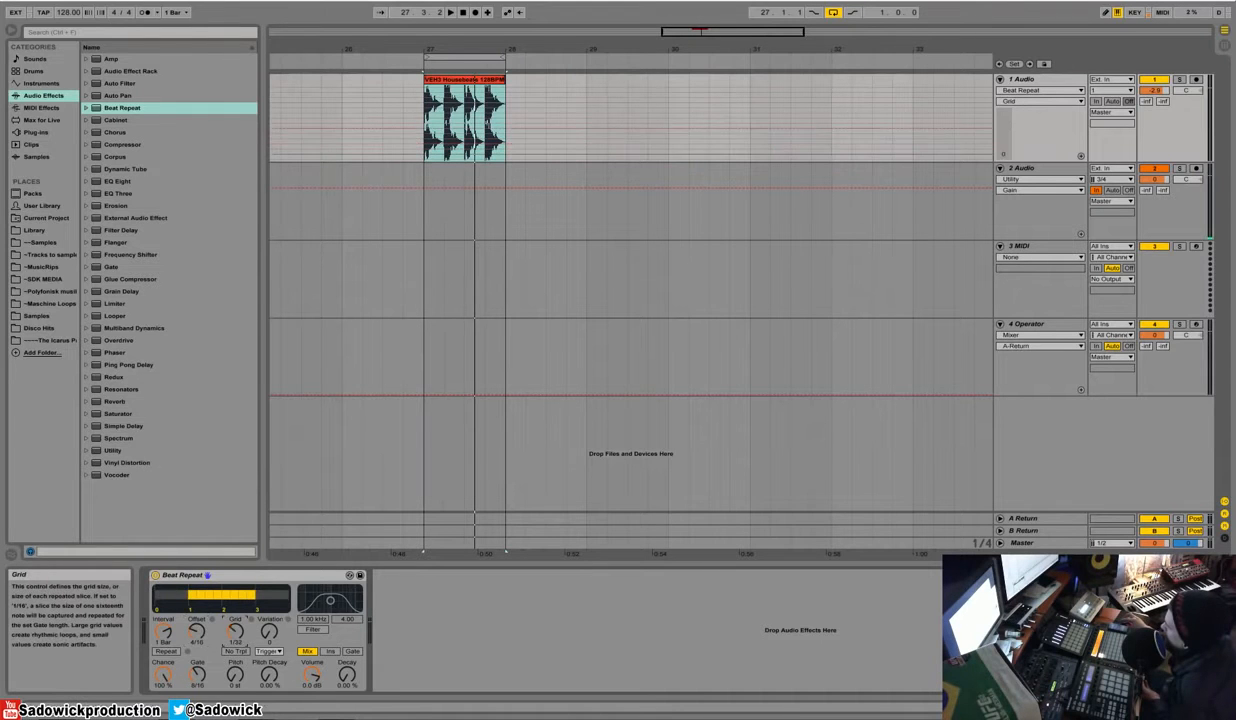
click(452, 80)
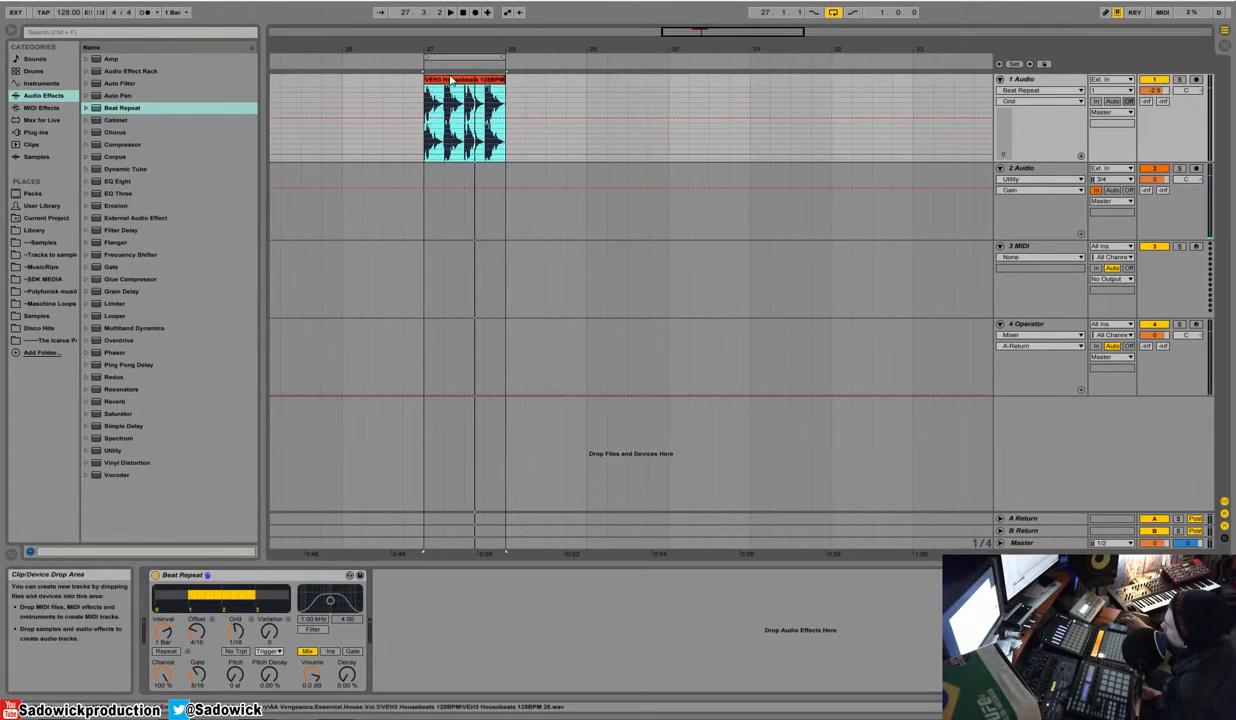
key(space)
click(236, 631)
key(space)
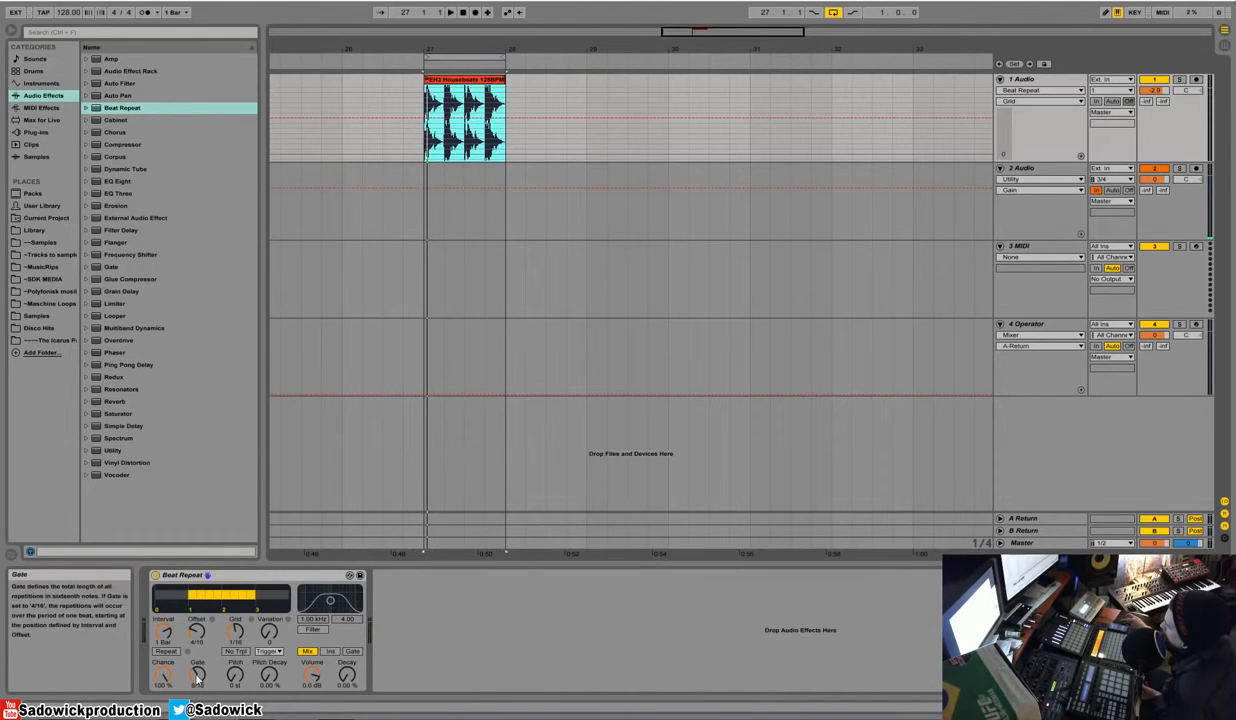
- Shorten the gate to 3/16 and audition the repeats
click(198, 676)
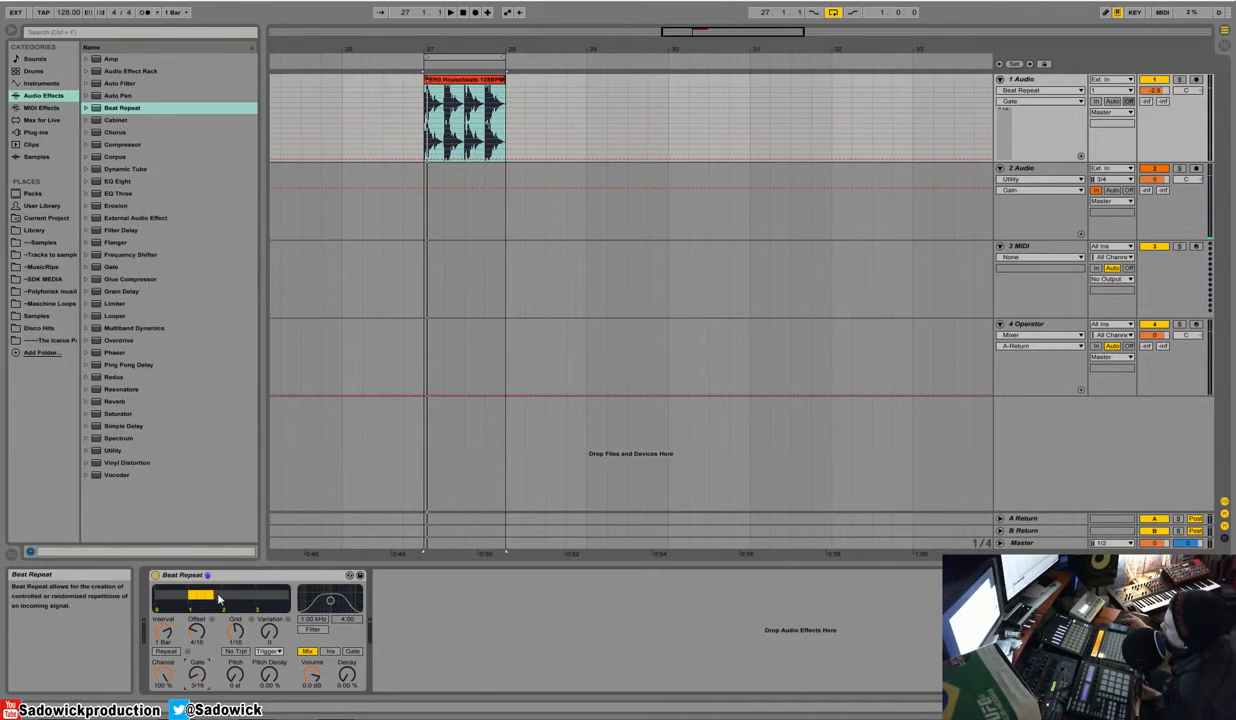
key(space)
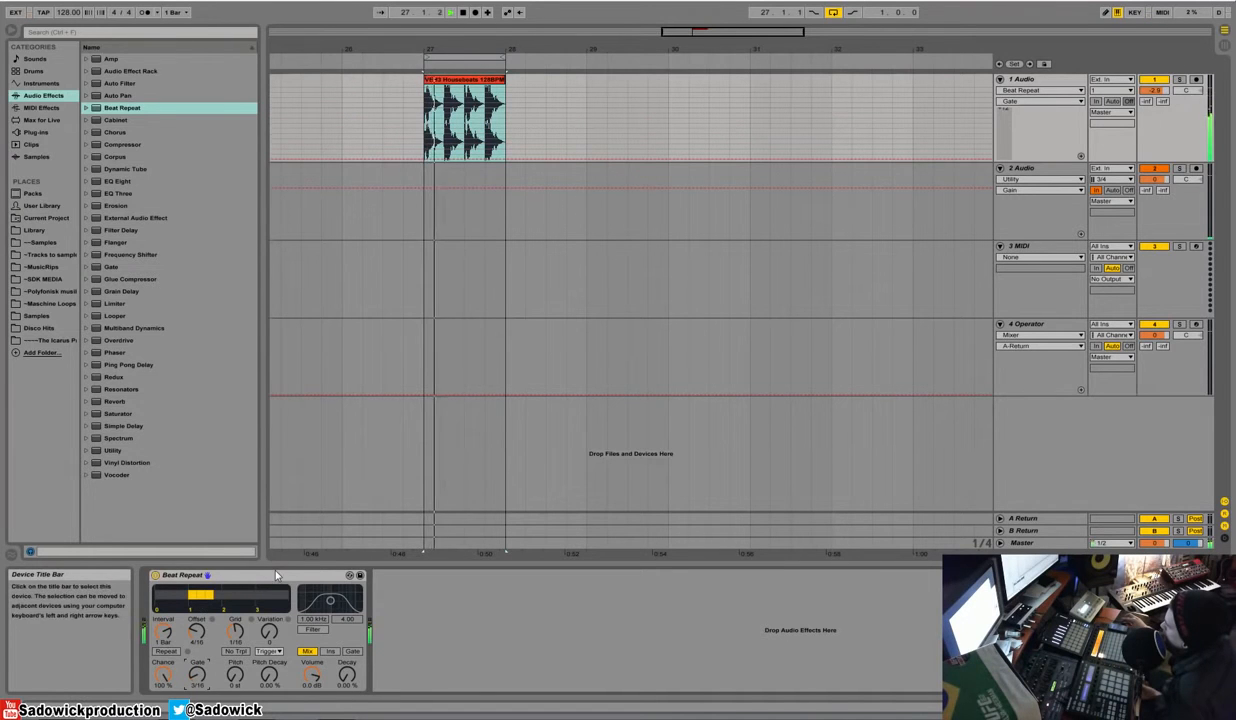
key(space)
- Set the repeat grid to 1/64 and audition the drum loop
click(236, 633)
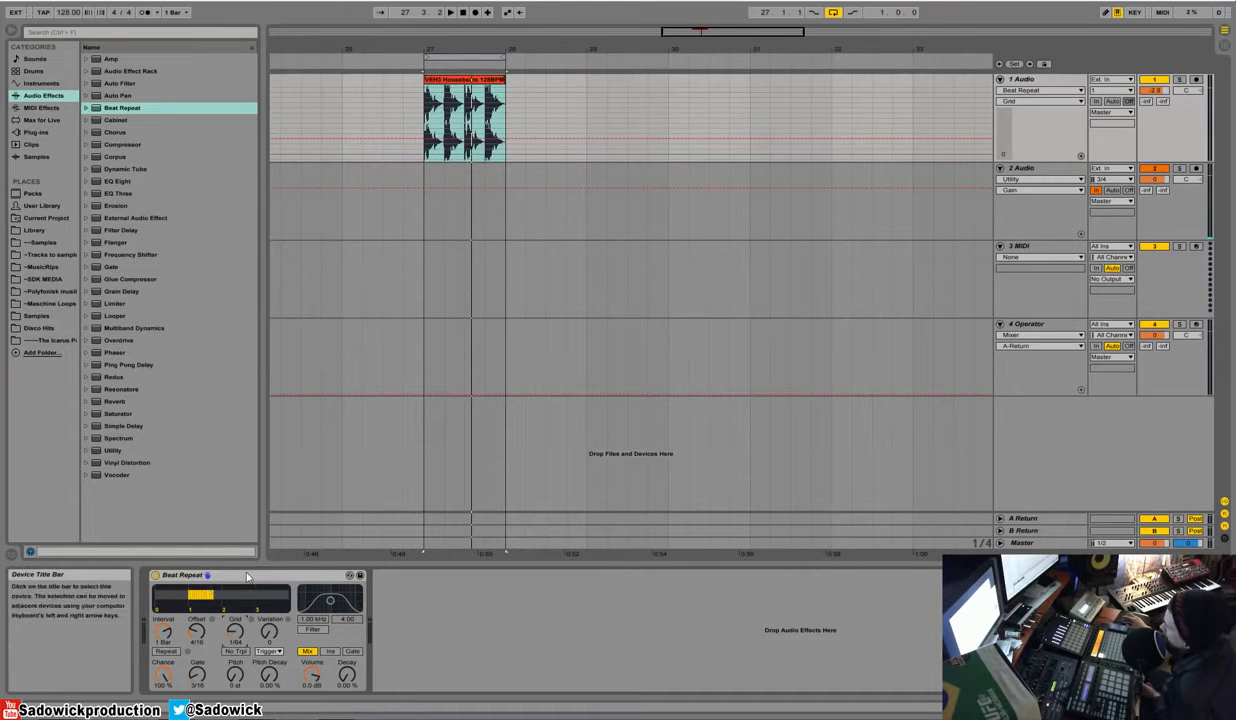
key(space)
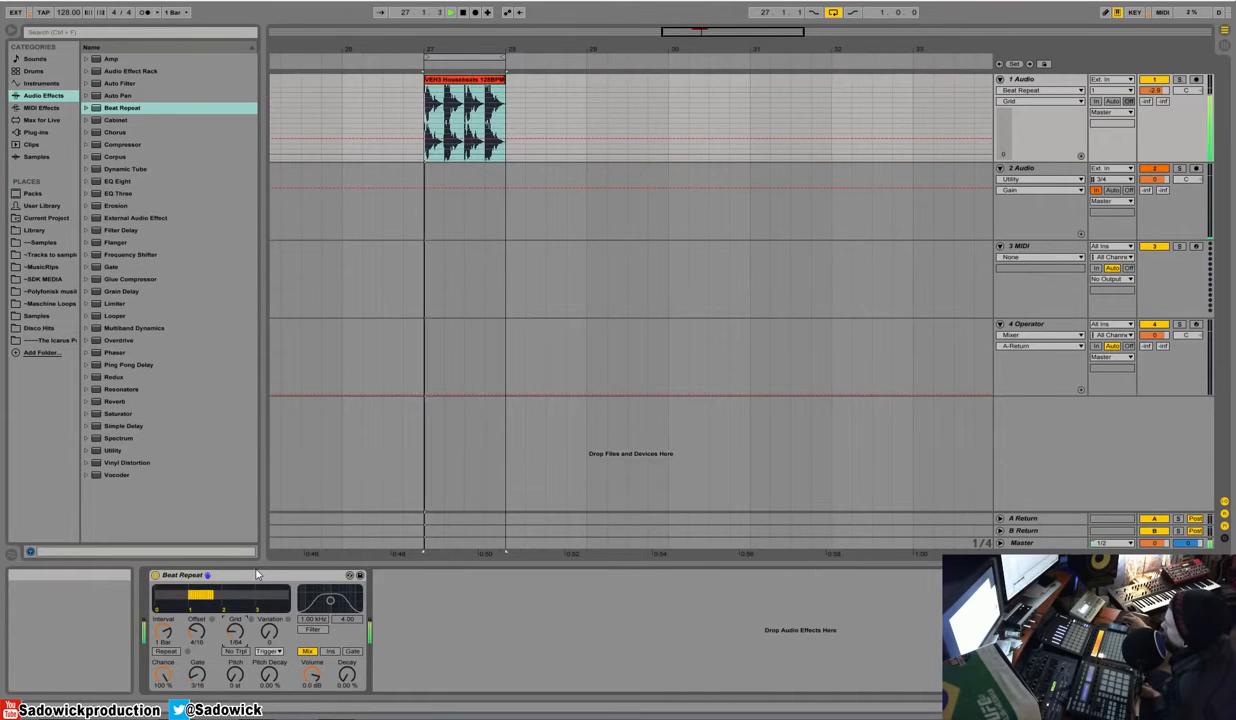
key(space)
- Set the repeat grid to 1/24 and the gate to 4/16
drag(237, 633, 197, 622)
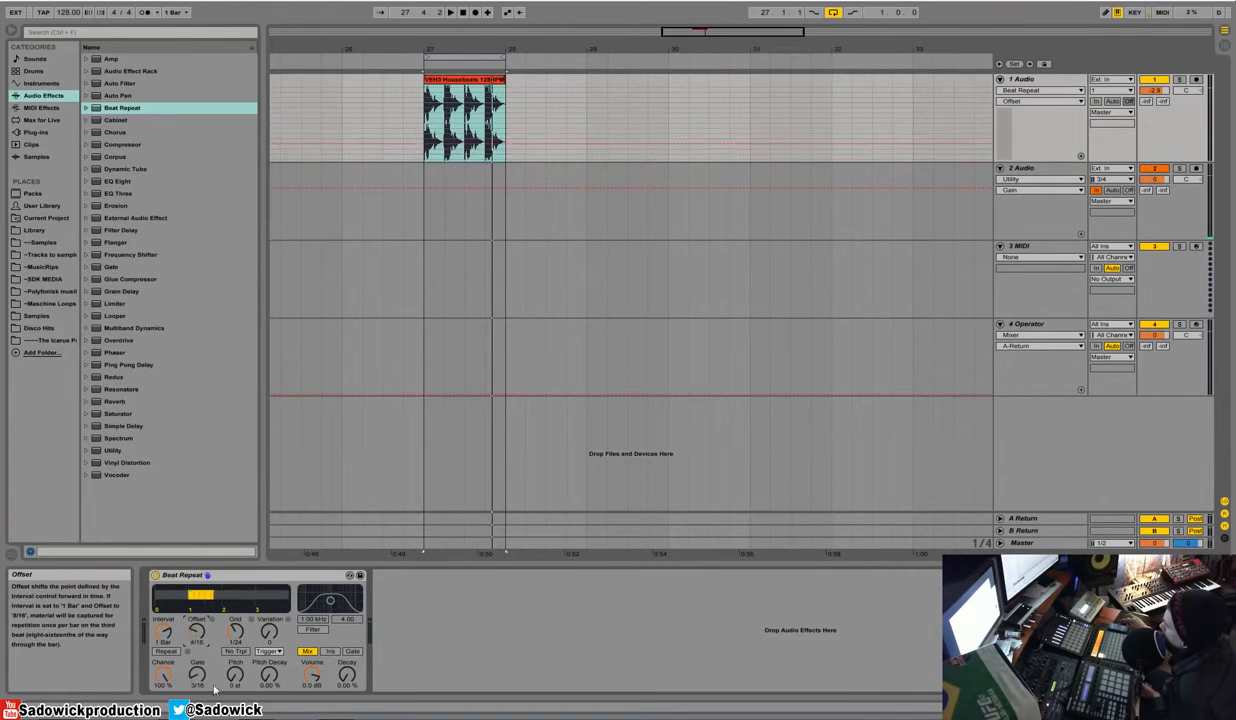
drag(197, 676, 197, 677)
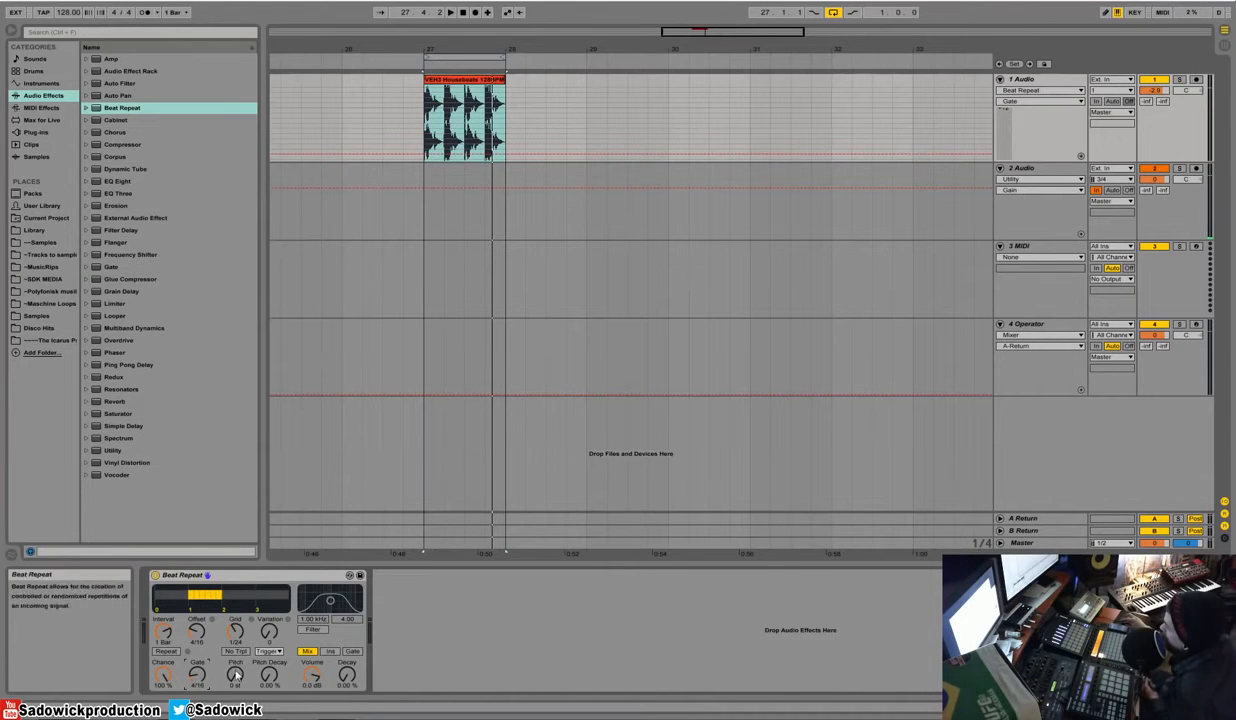
- Try a grid variation of 4 during playback, and return the variation to 0
drag(269, 632, 269, 615)
key(space)
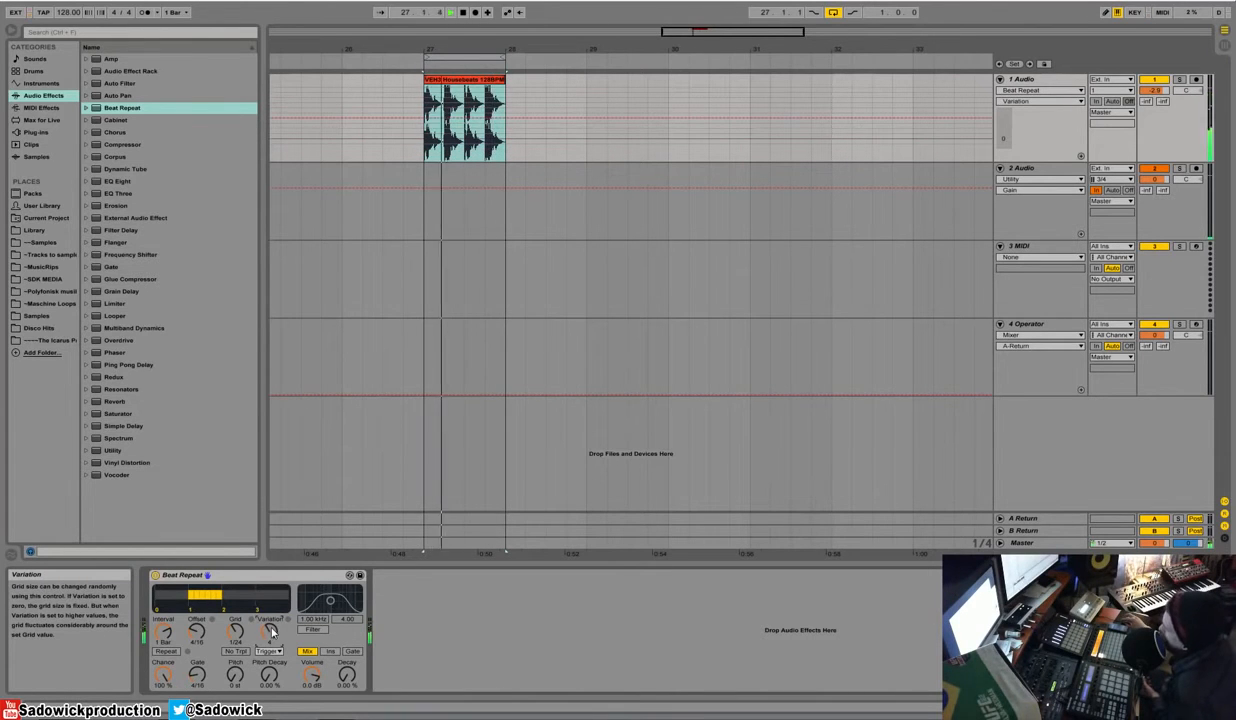
drag(271, 632, 271, 650)
key(space)
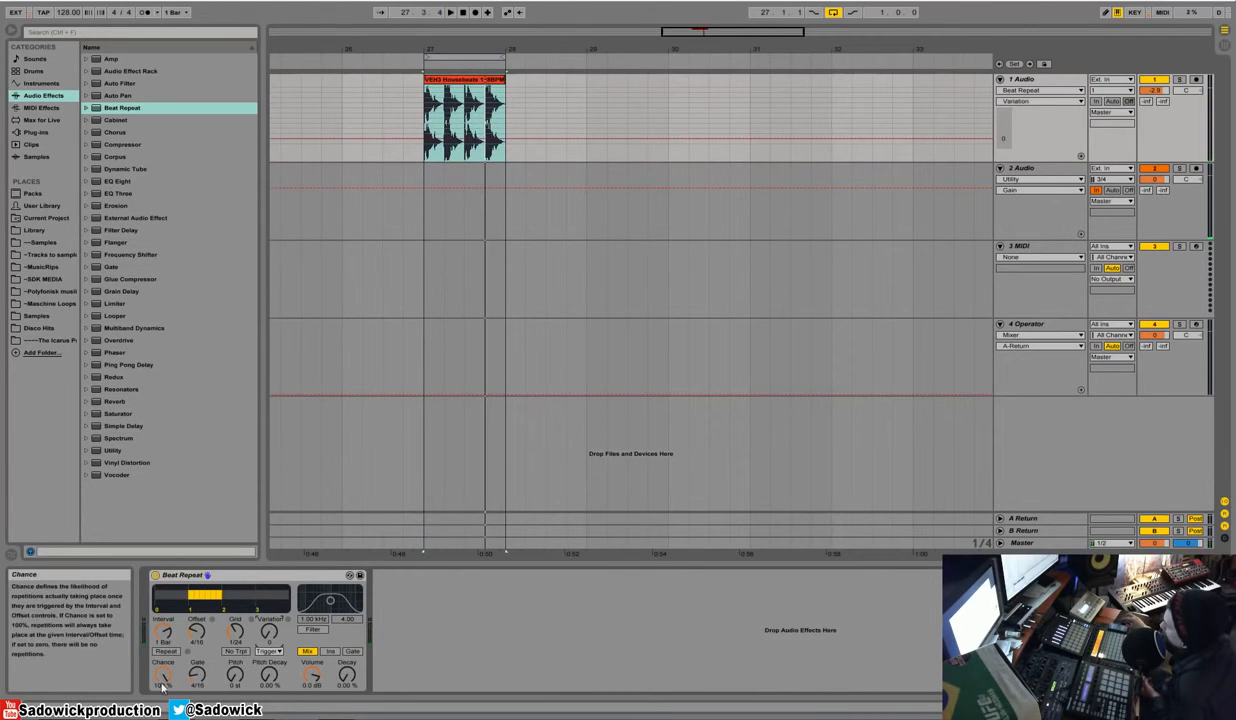
- Lower the repeat chance to 92.1 % and raise it back to 100 %
drag(163, 674, 163, 682)
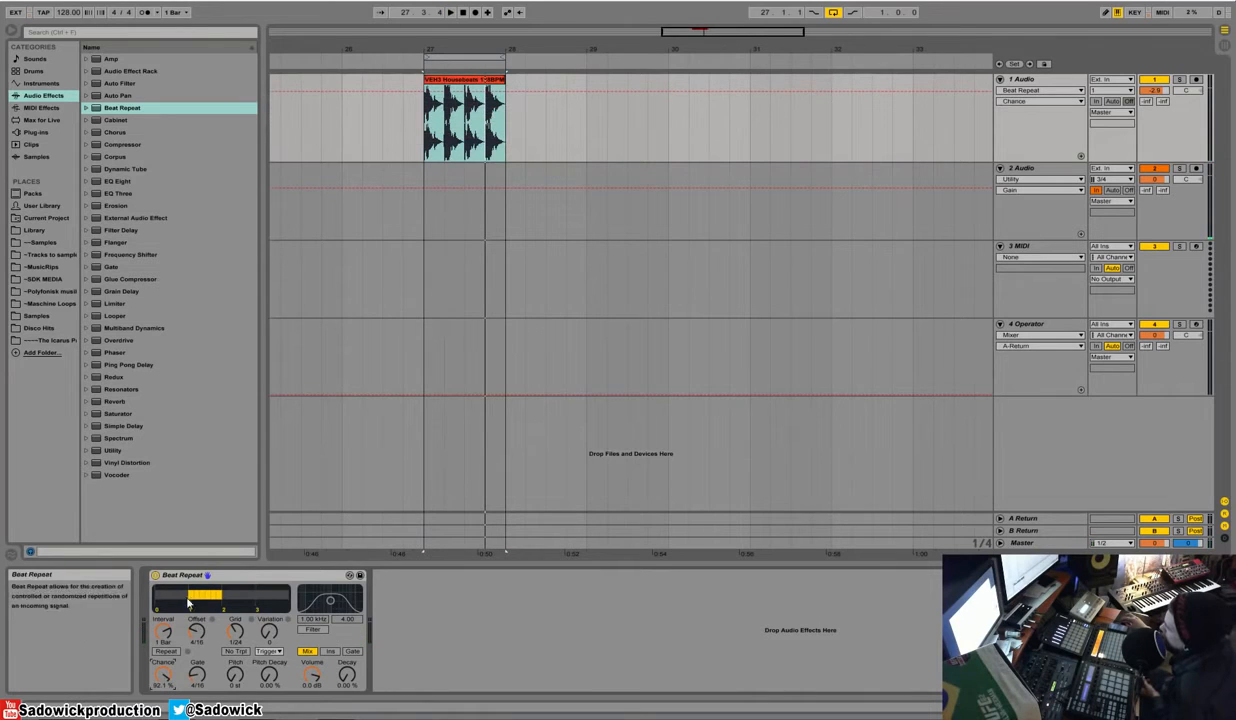
click(190, 668)
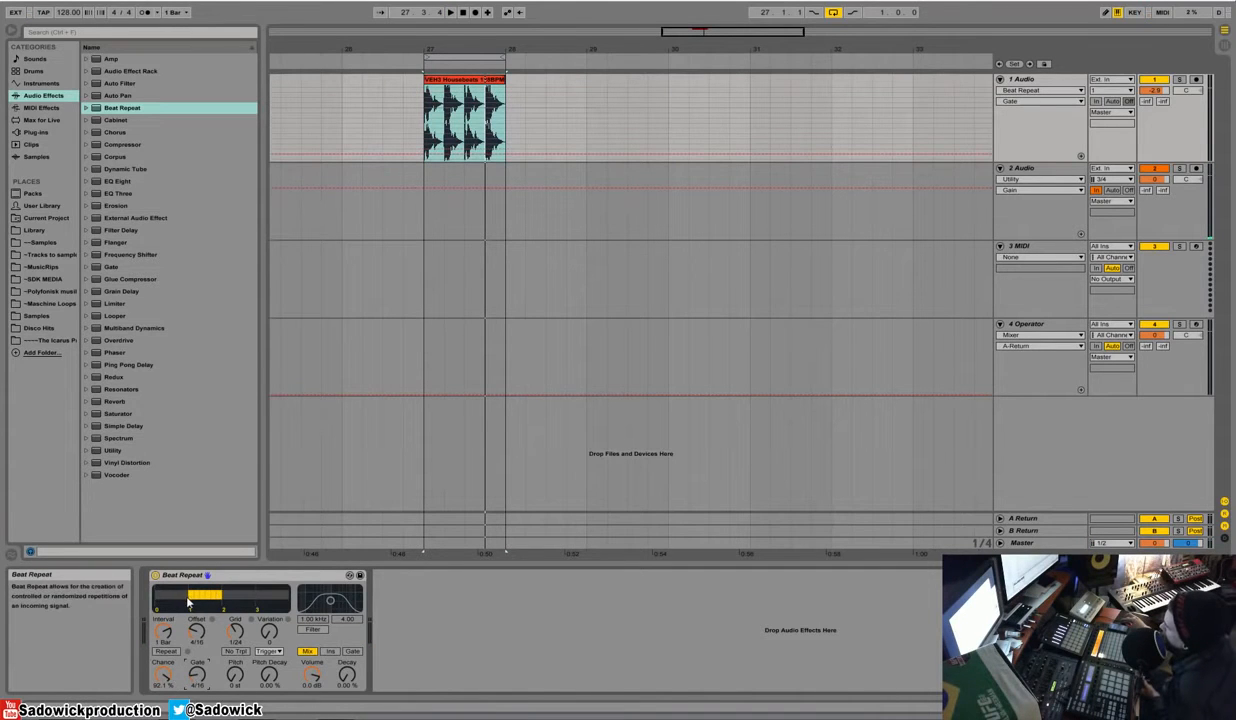
drag(161, 671, 160, 655)
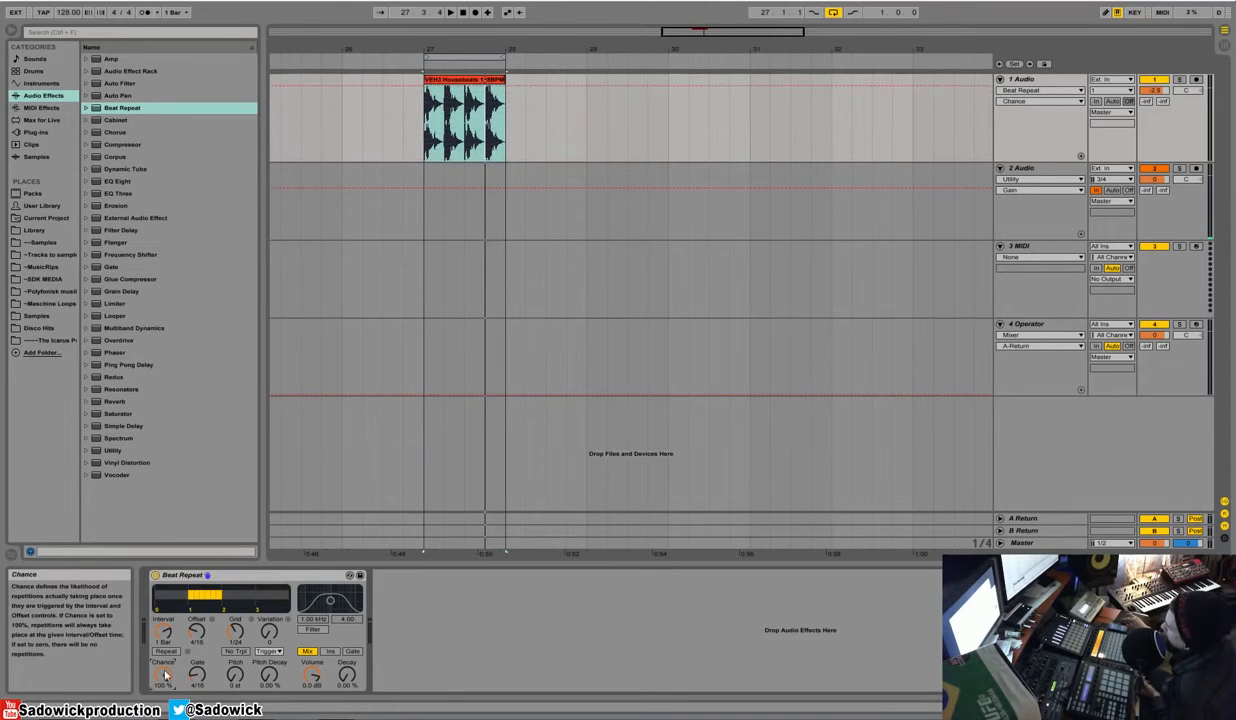
click(197, 674)
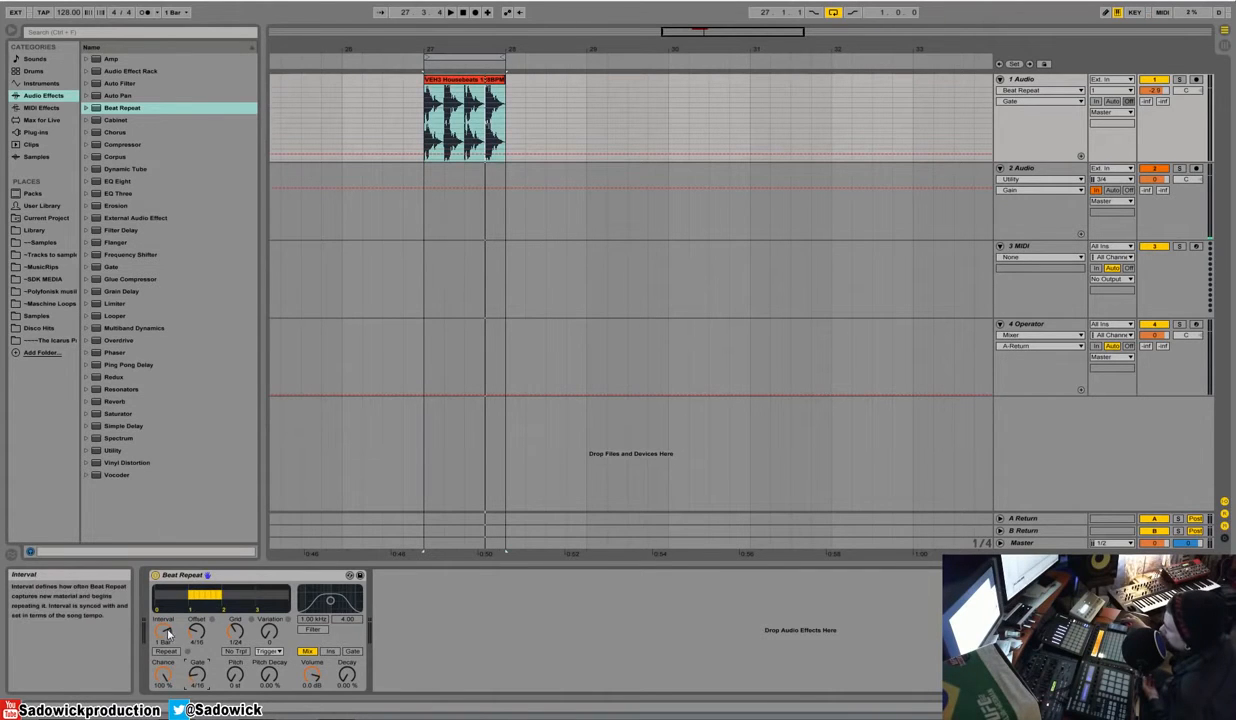
- Audition the loop with the repeat chance at 50.8 %, and reset the chance to 100 %
mouse_move(163, 675)
mouse_down()
mouse_move(163, 710)
mouse_move(163, 671)
mouse_up()
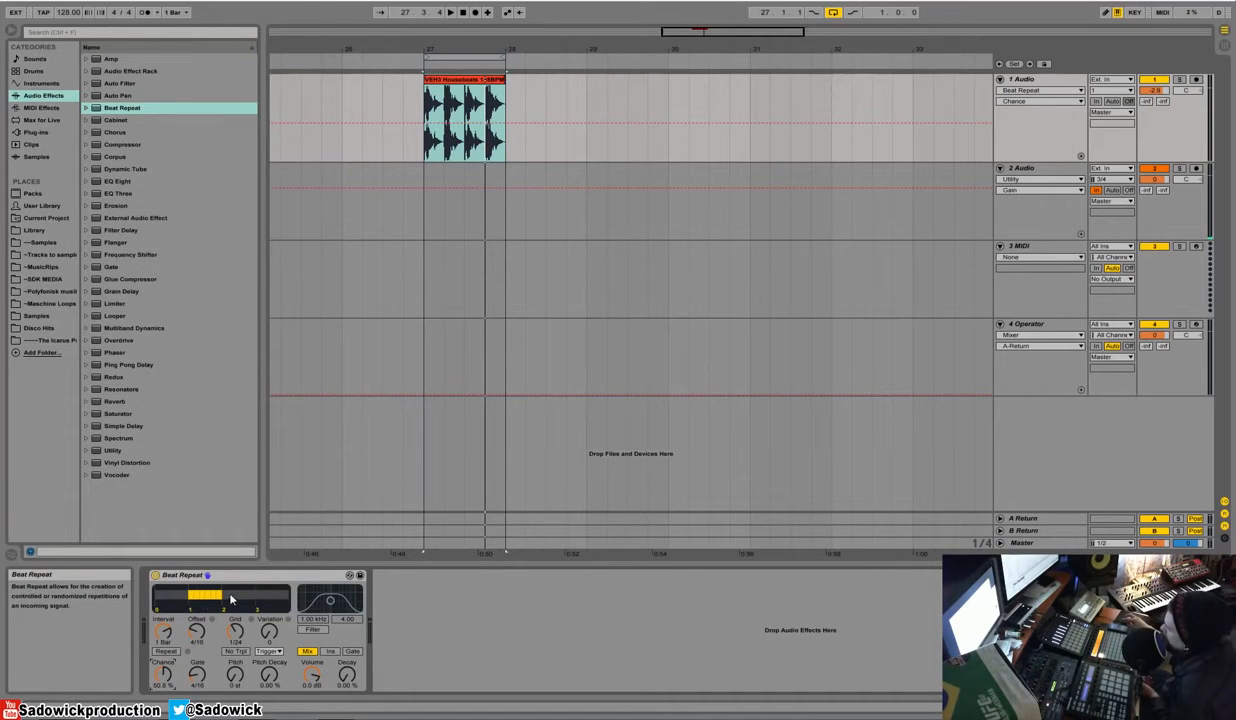
key(space)
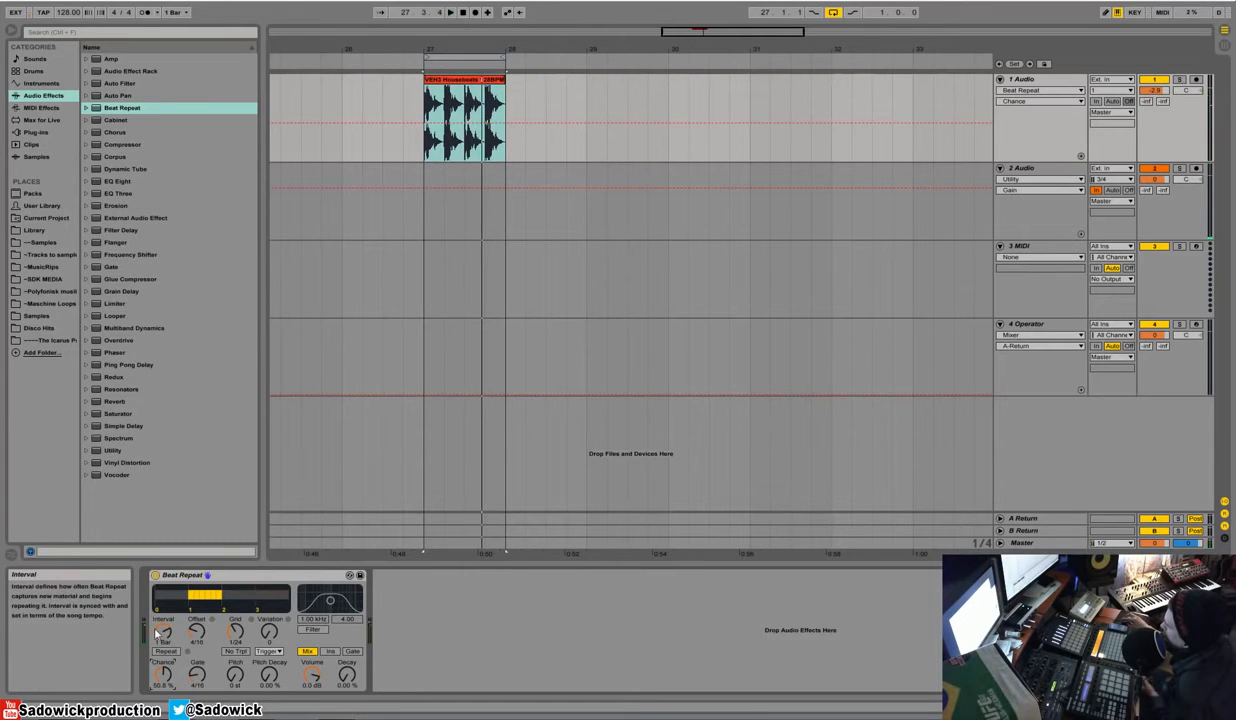
key(Delete)
- Try a lower pitch for the repeats during playback, and reset the pitch to 0 st
click(235, 668)
drag(236, 676, 241, 684)
key(space)
key(Delete)
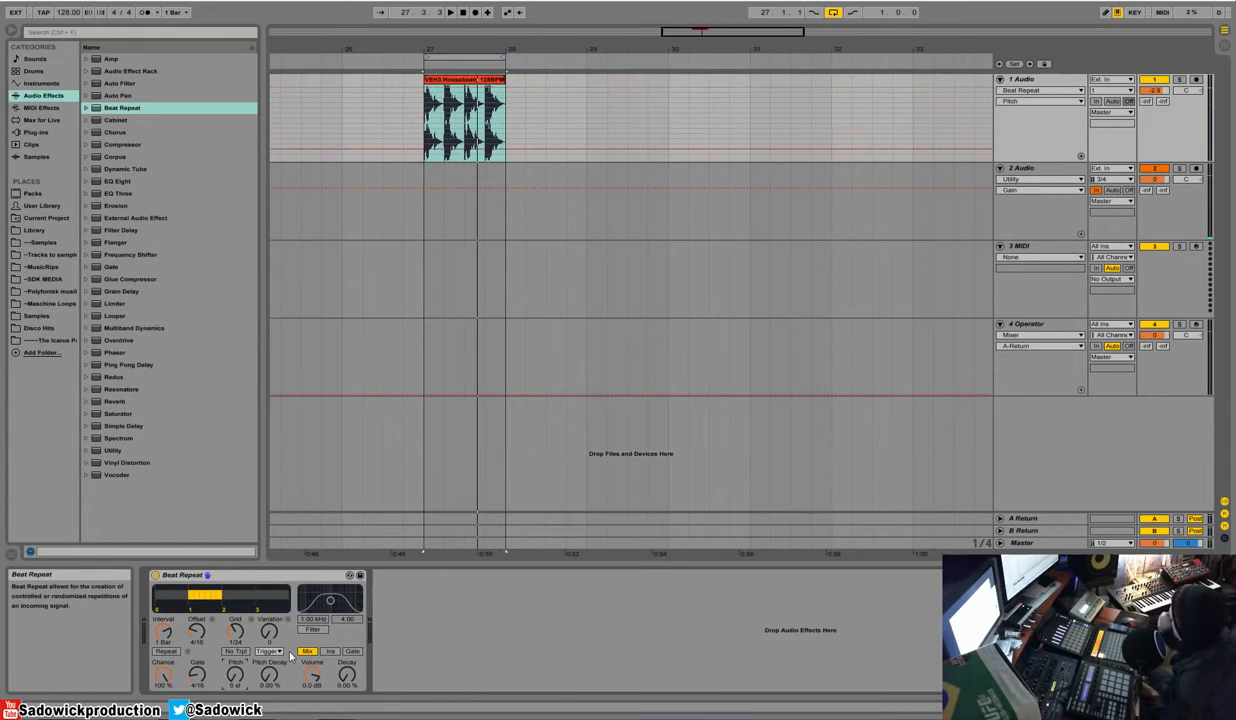
- Enable the Beat Repeat filter and raise its centre frequency to about 2.7 kHz while auditioning the loop
click(313, 629)
drag(331, 603, 332, 601)
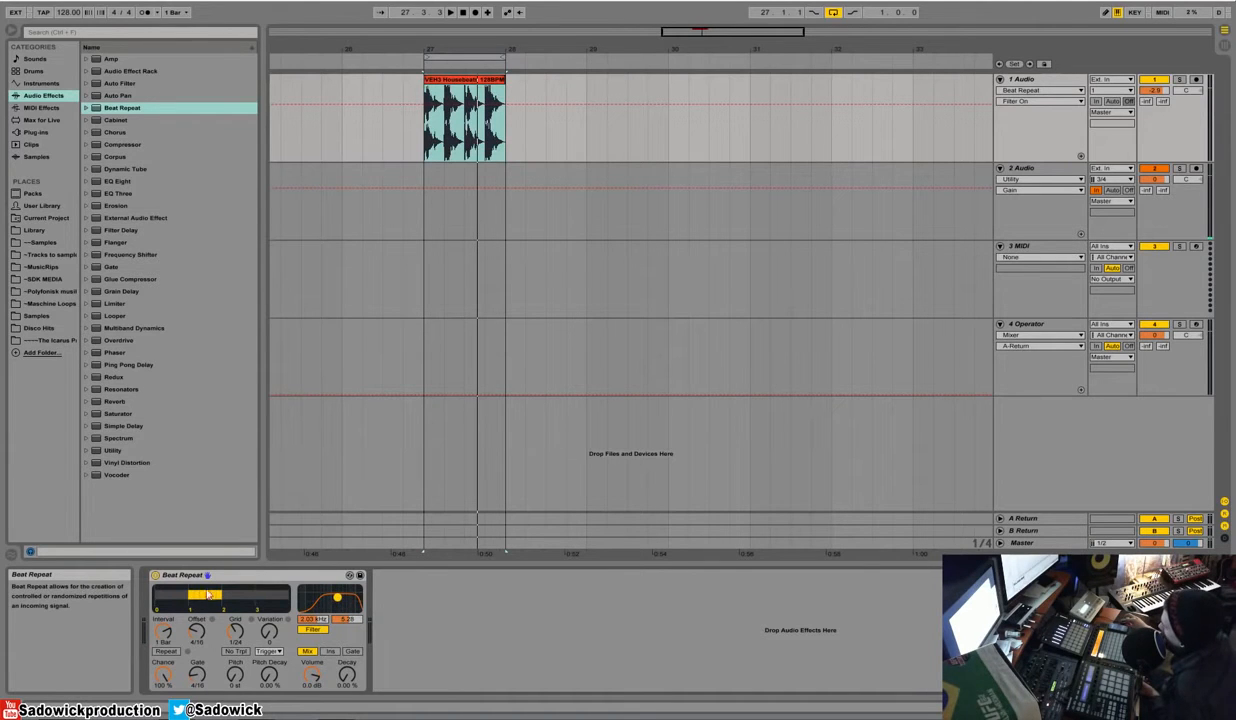
key(space)
drag(337, 598, 343, 597)
key(space)
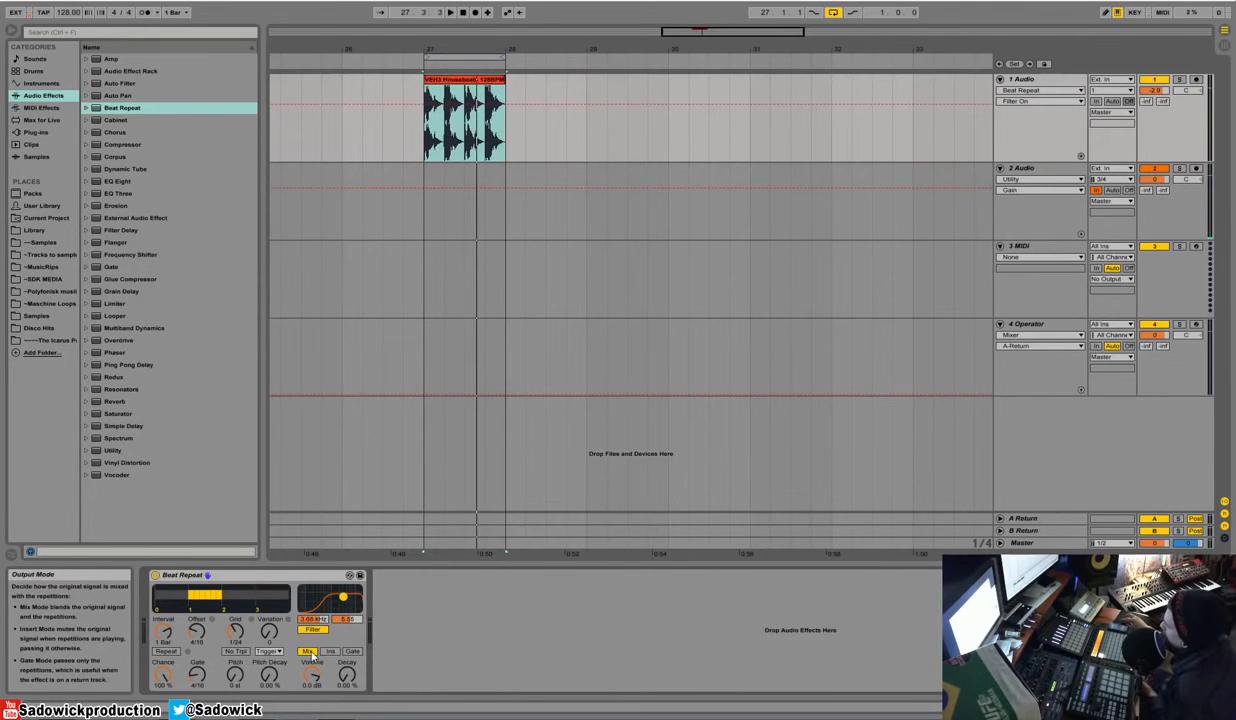
- Switch the output mode to Insert, lower the filter frequency slightly and audition the loop
click(328, 652)
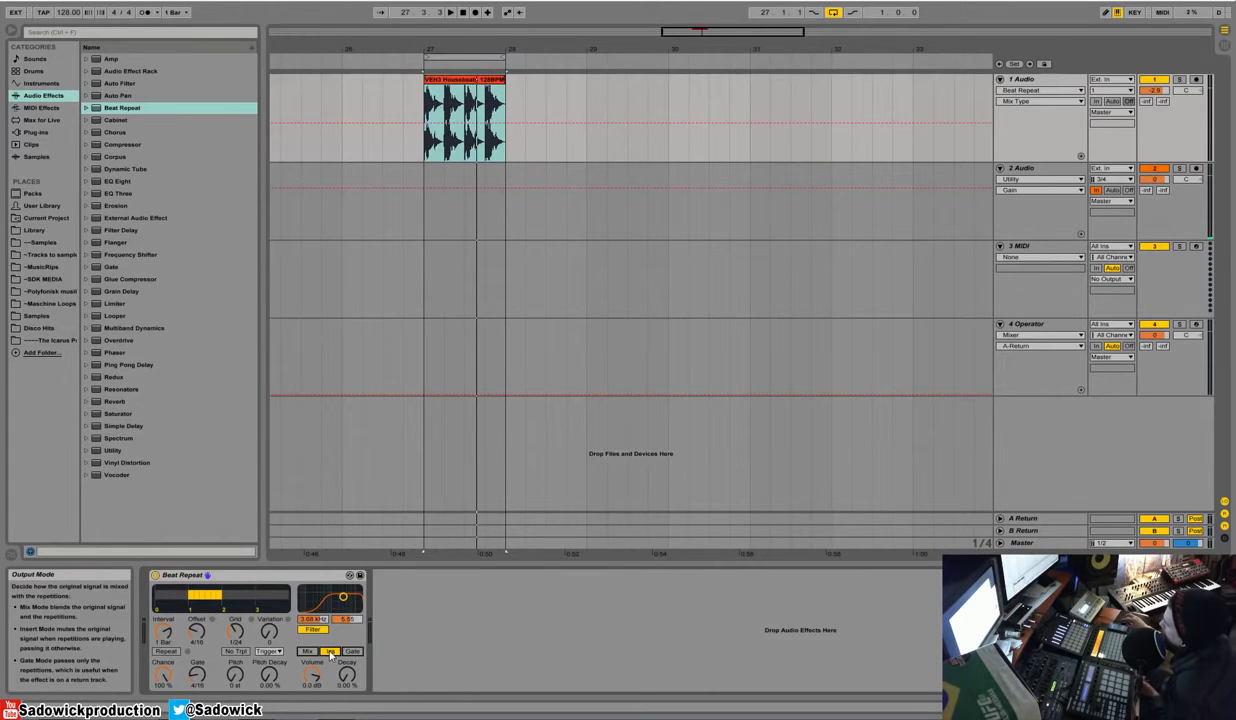
drag(343, 597, 340, 598)
key(space)
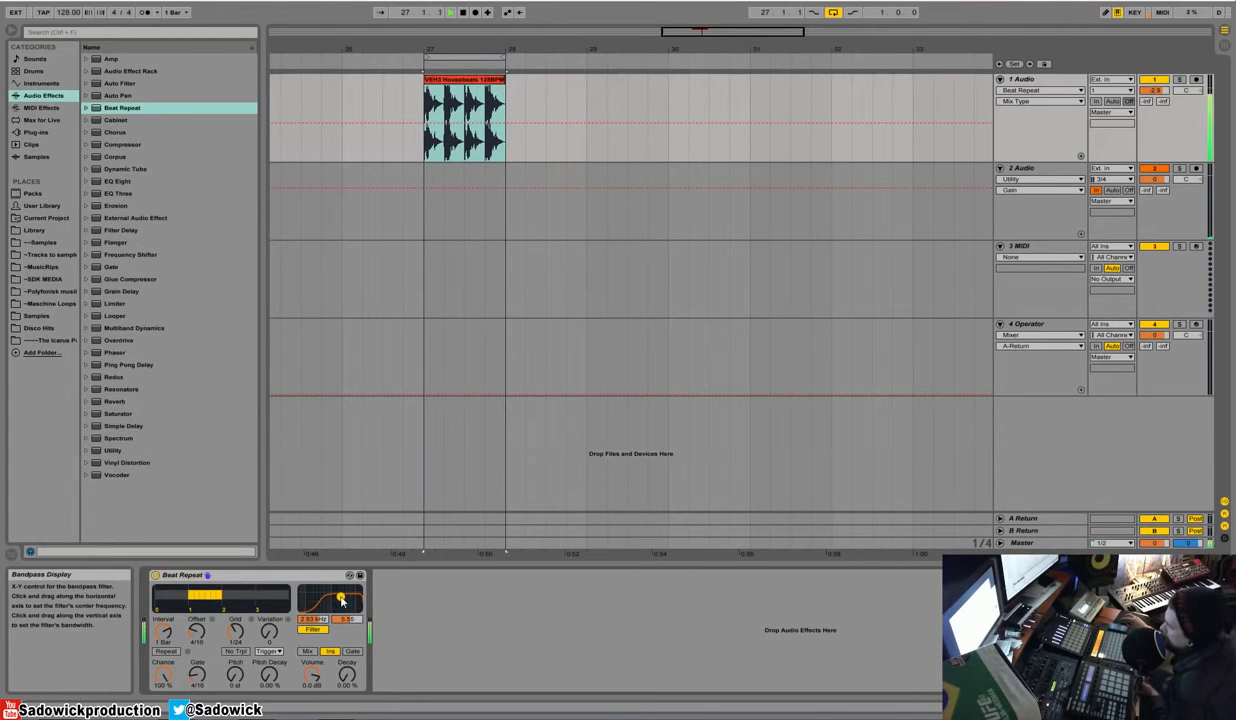
- Lower the filter frequency to about 279 Hz, switch the output mode to Gate and audition the loop
drag(341, 597, 318, 600)
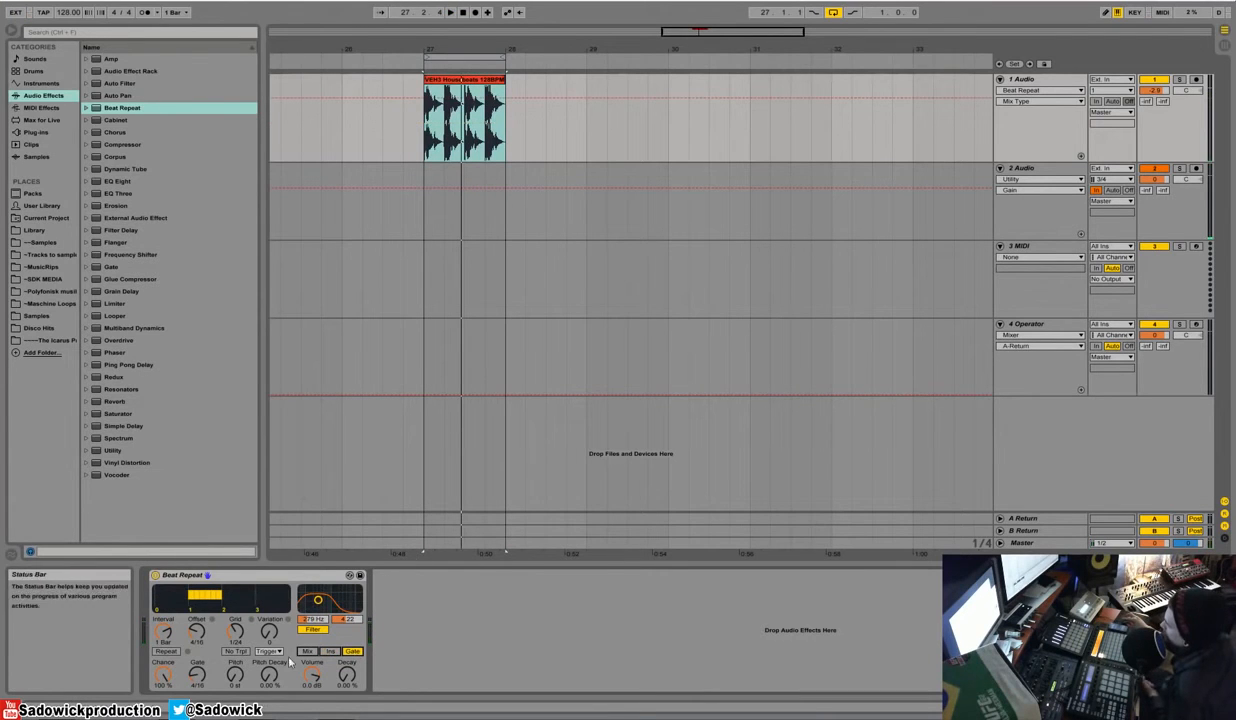
key(space)
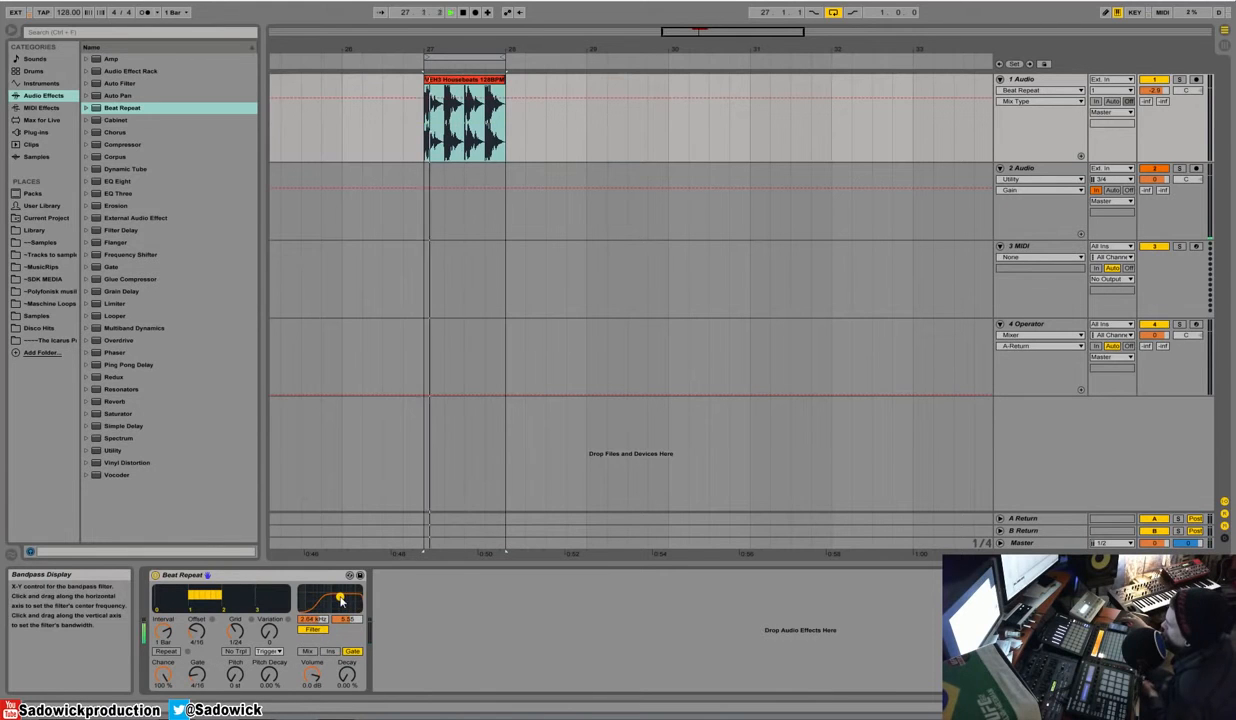
- Set the Beat Repeat filter to 617 Hz with a width of 9.00 in Mix mode, and duplicate the device
drag(340, 600, 326, 589)
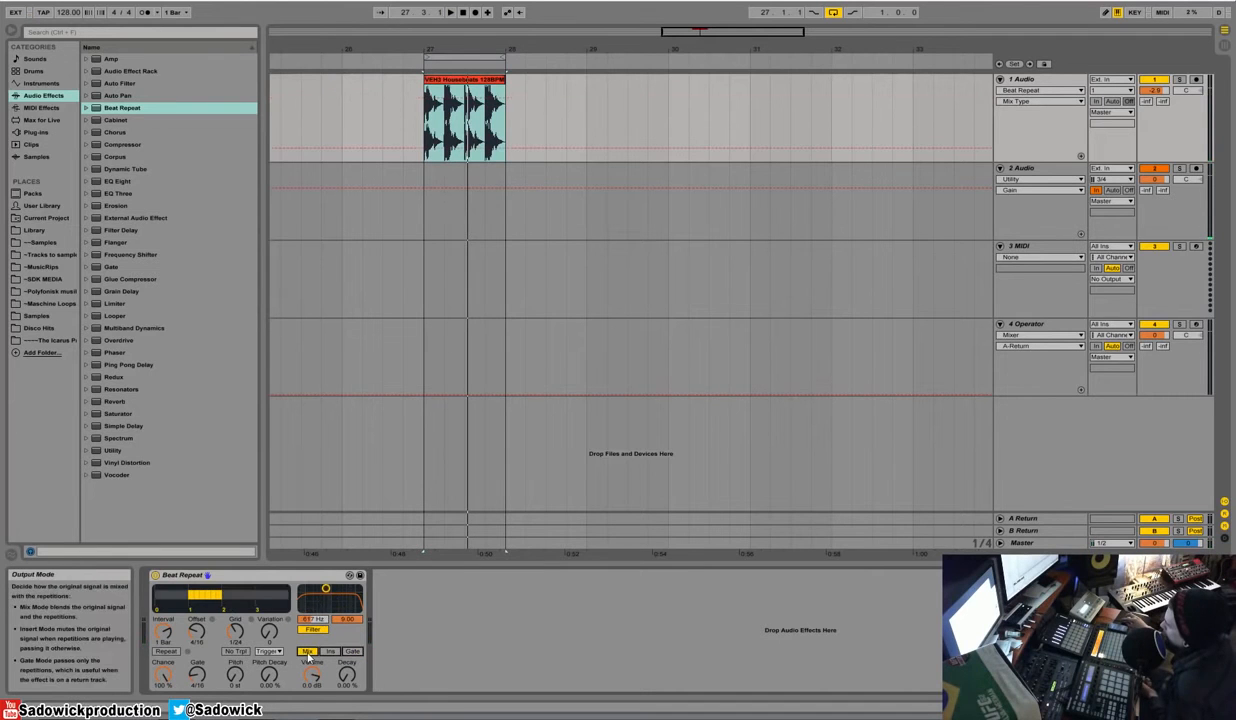
right_click(241, 577)
click(265, 443)
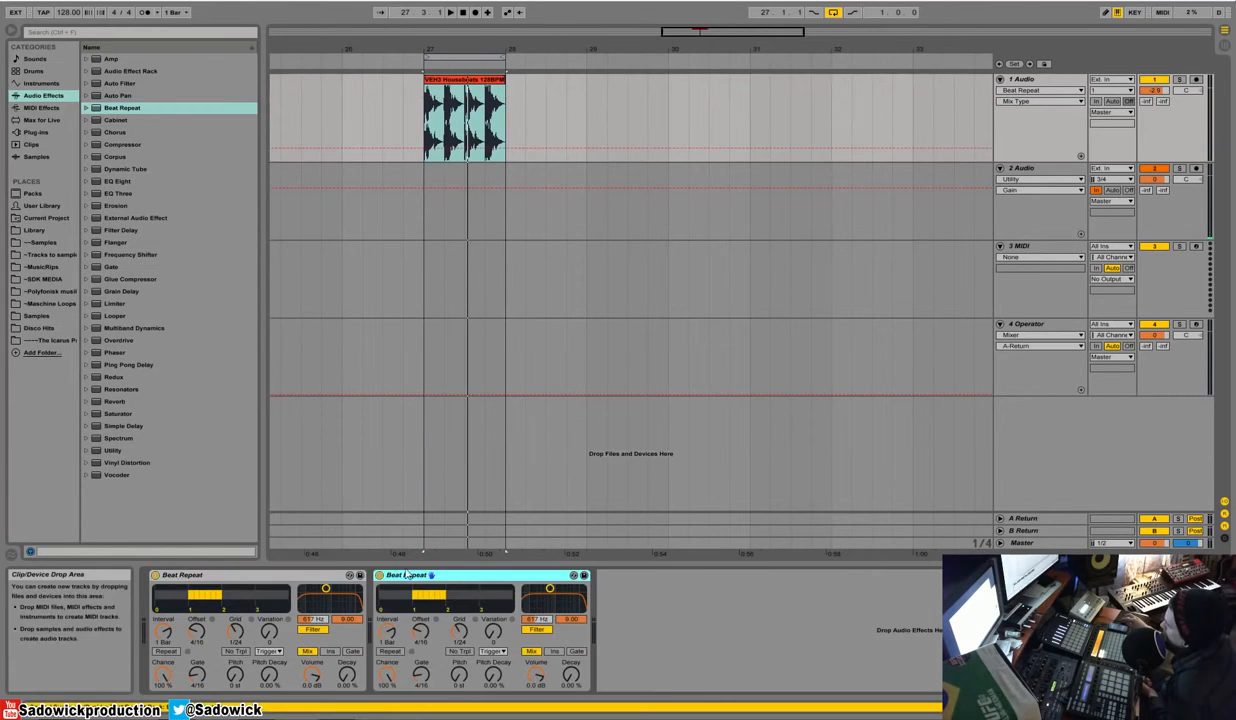
- Set the second Beat Repeat to a 1/2 interval, 13/16 offset and 2/16 gate while auditioning, and duplicate it
drag(421, 631, 421, 670)
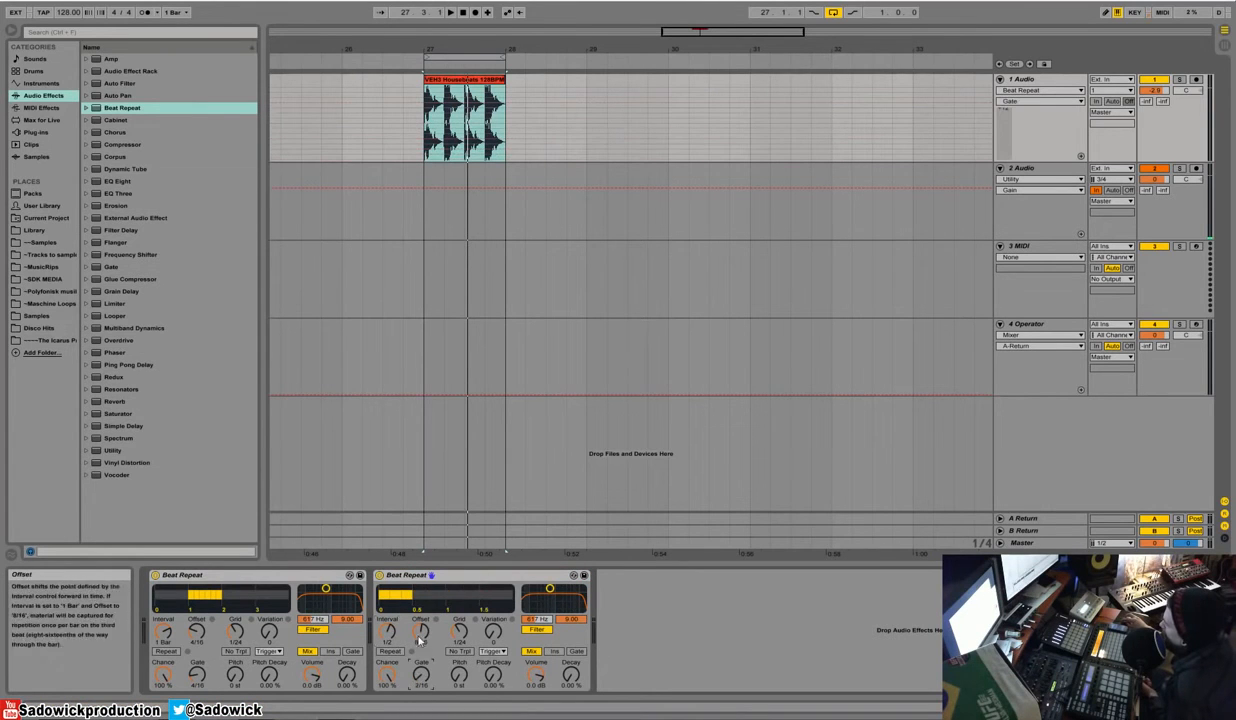
drag(421, 631, 421, 627)
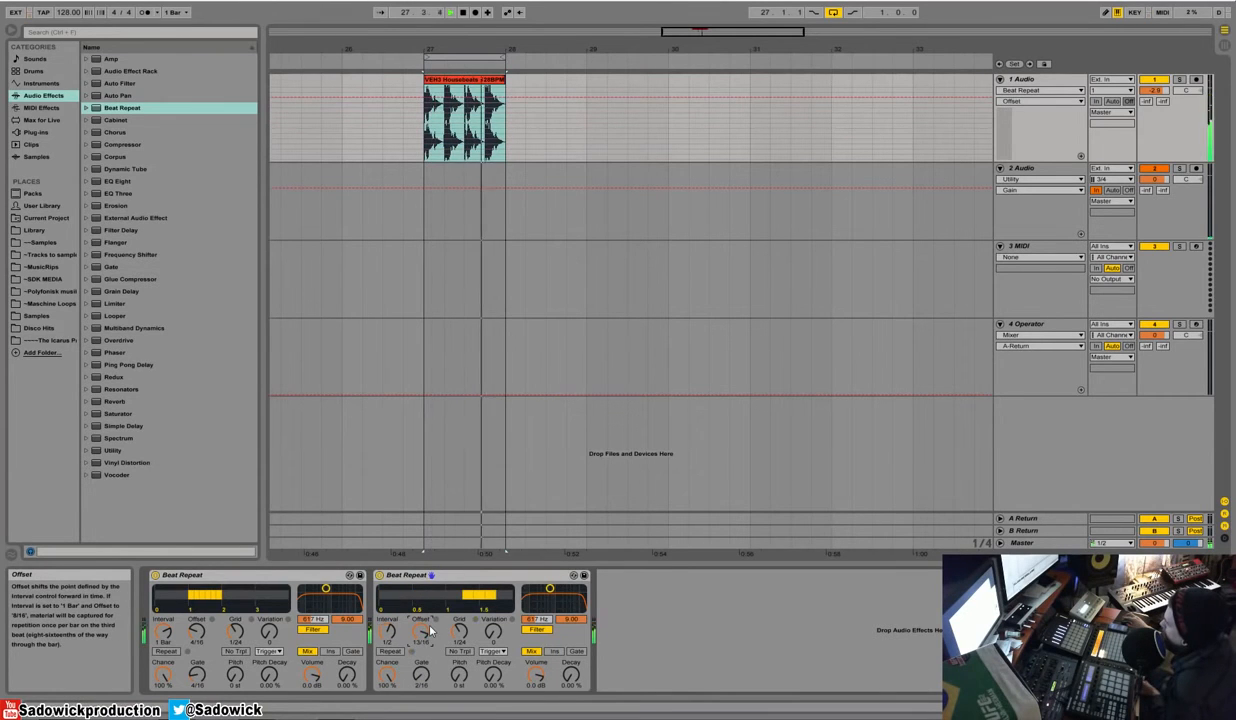
right_click(455, 575)
click(514, 449)
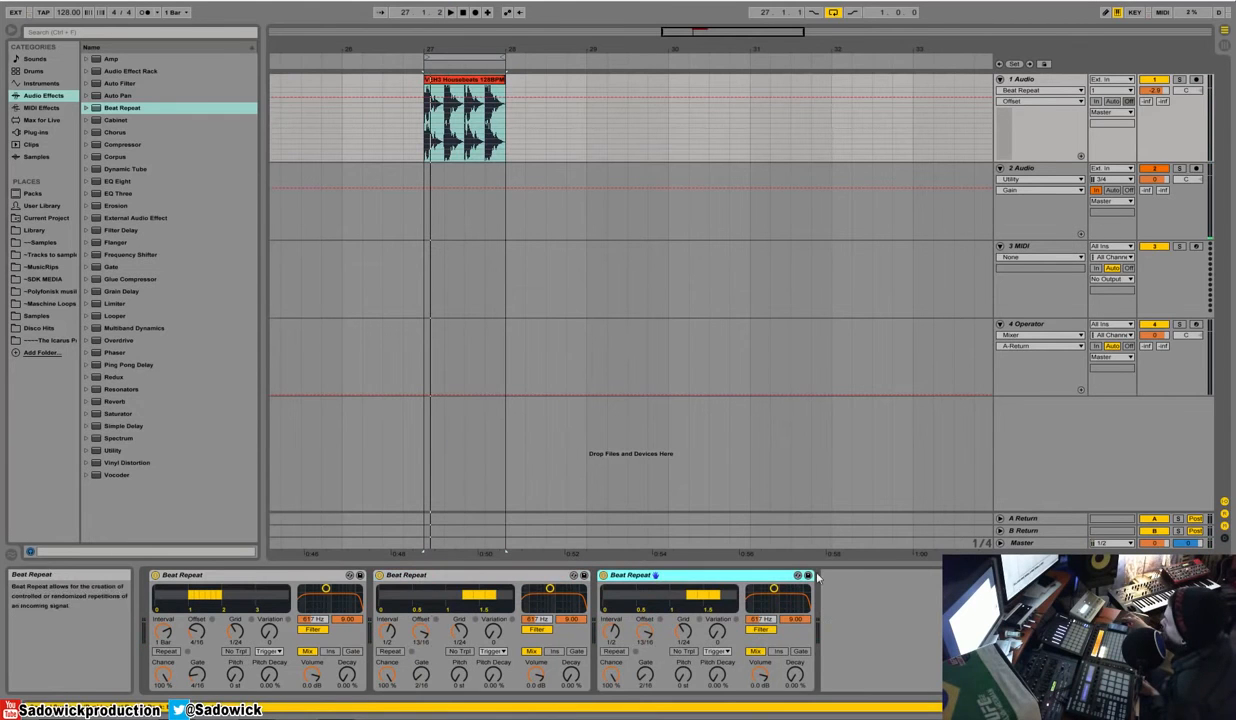
- Set the third Beat Repeat to a 1/32 grid and 1/4 interval, and its filter to about 3.46 kHz with width 6.88 during playback
drag(684, 632, 684, 606)
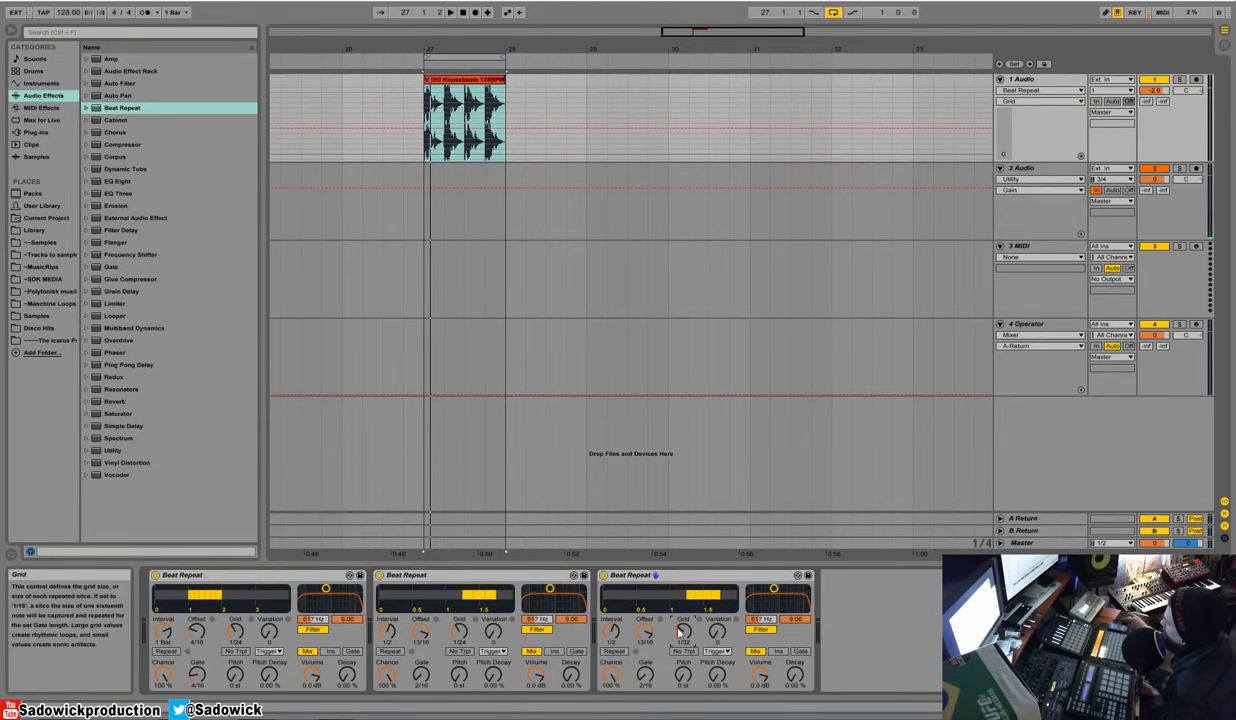
drag(613, 632, 613, 616)
key(space)
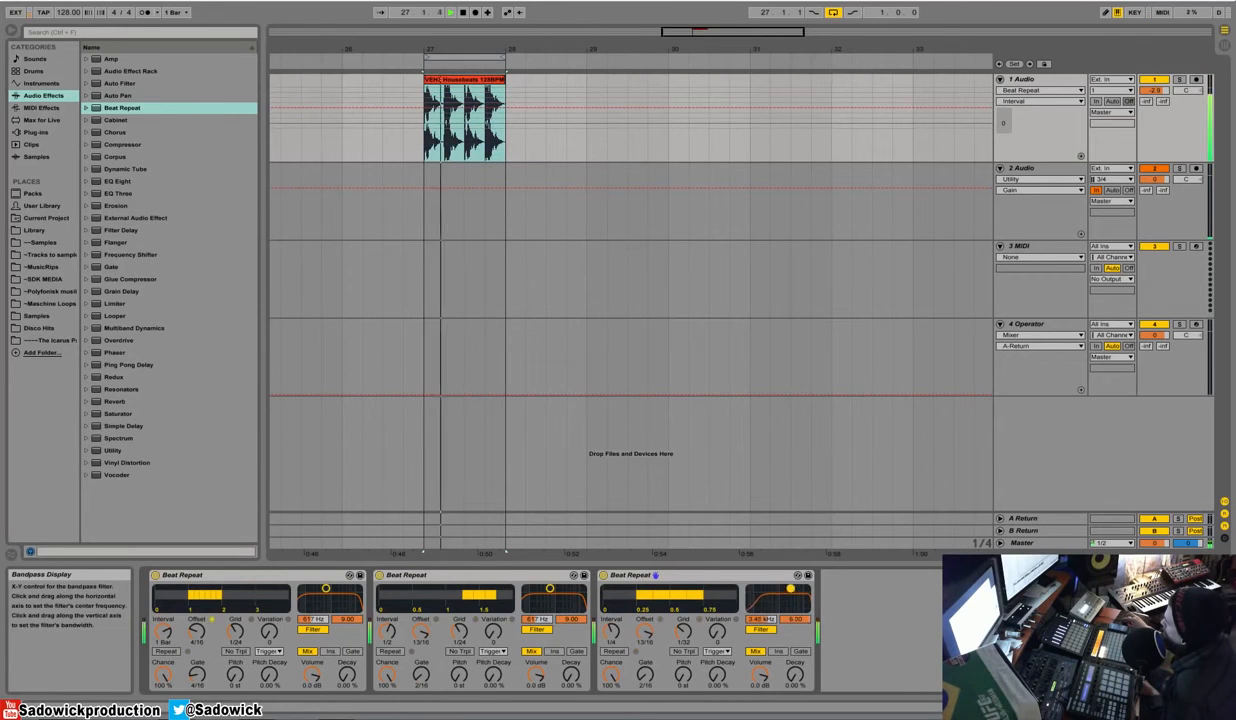
drag(773, 589, 795, 595)
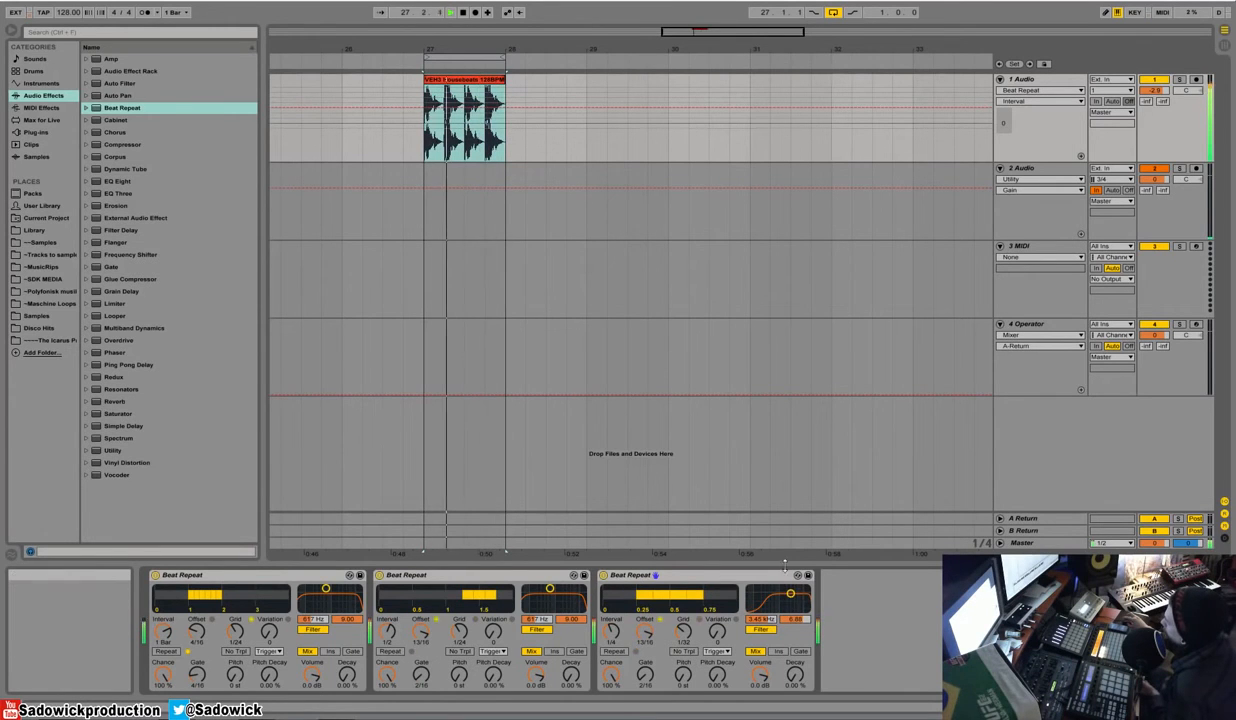
- Delete all three Beat Repeat devices from the 1 Audio track
click(198, 575)
shift+click(430, 575)
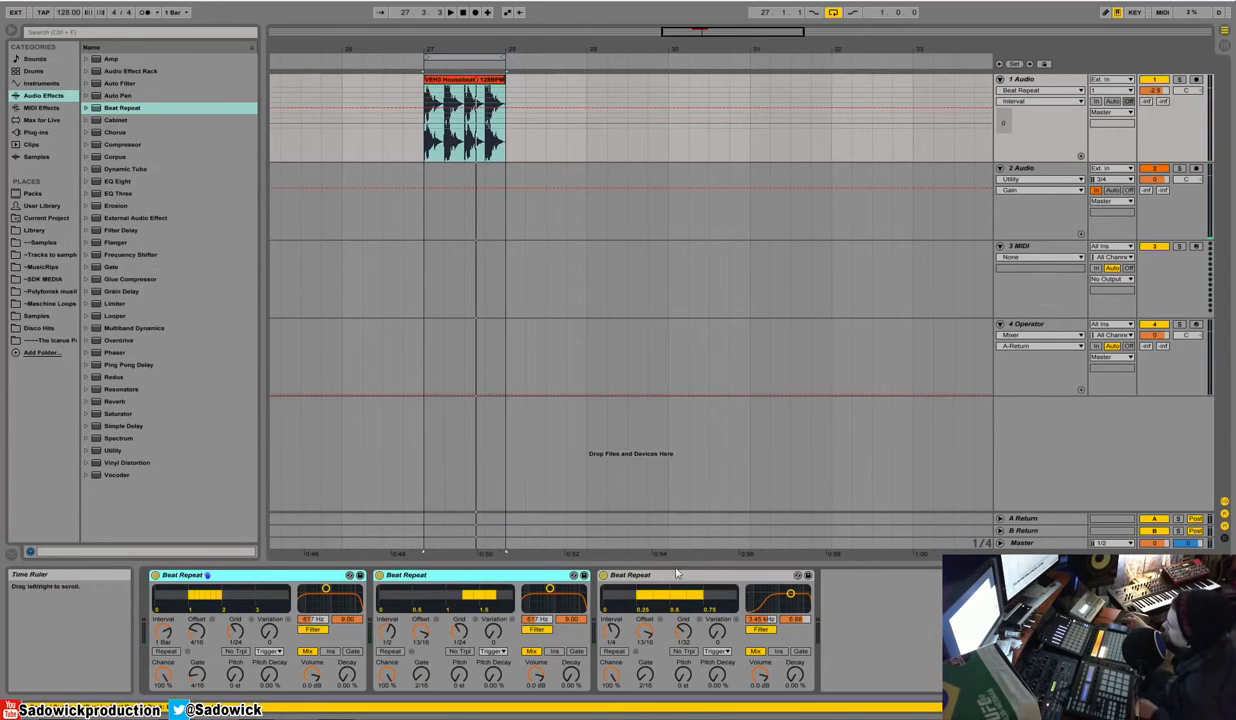
shift+click(647, 575)
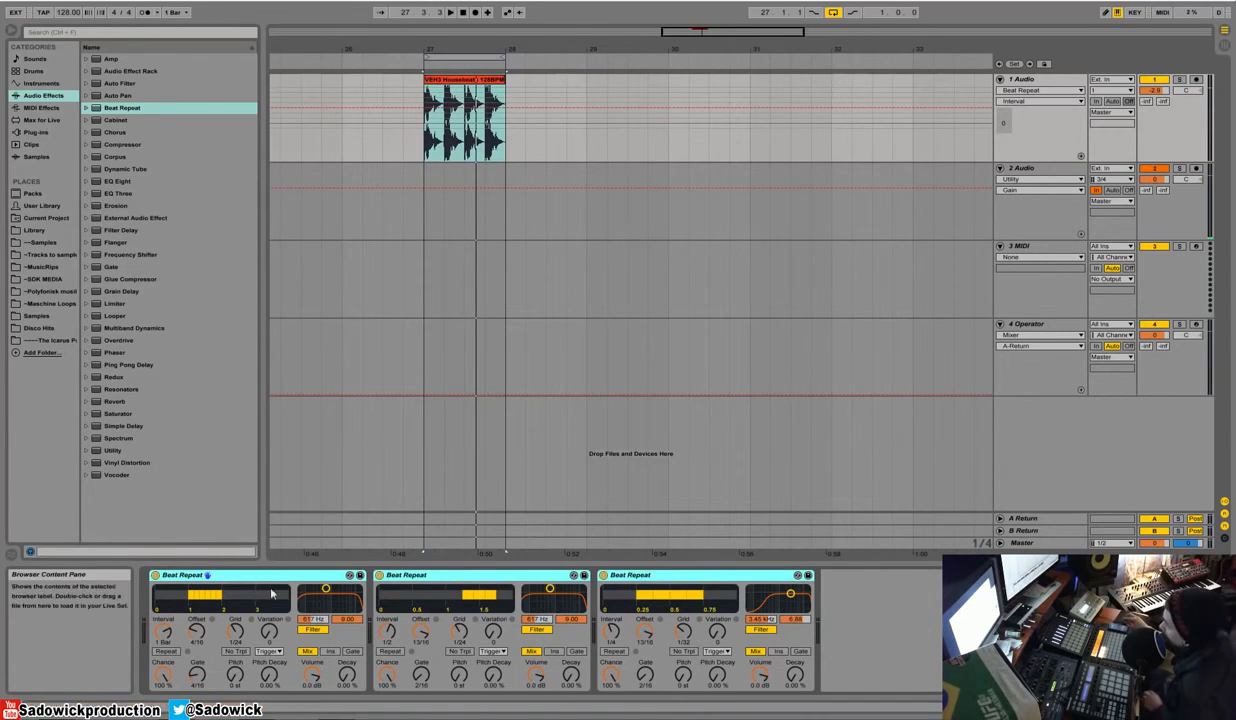
right_click(266, 574)
click(284, 580)
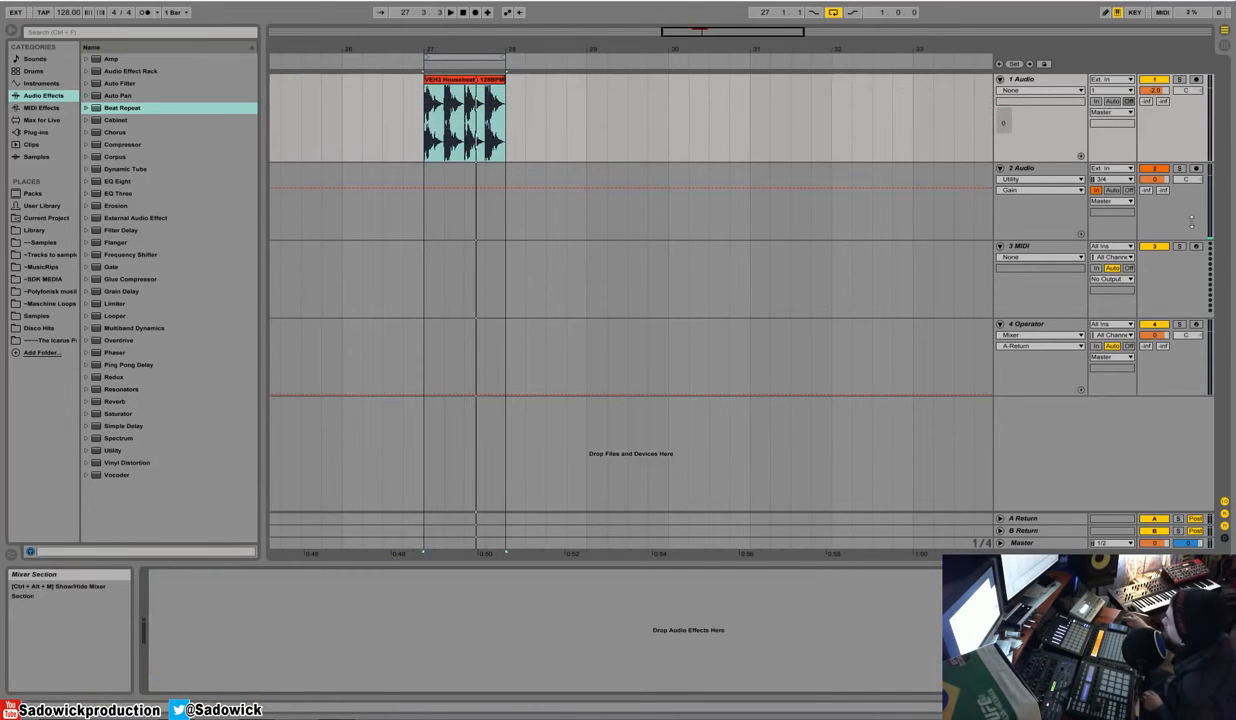
- Move the one-bar loop region to bar 29 and add a Looper after the Utility on the 2 Audio track
drag(494, 56, 662, 73)
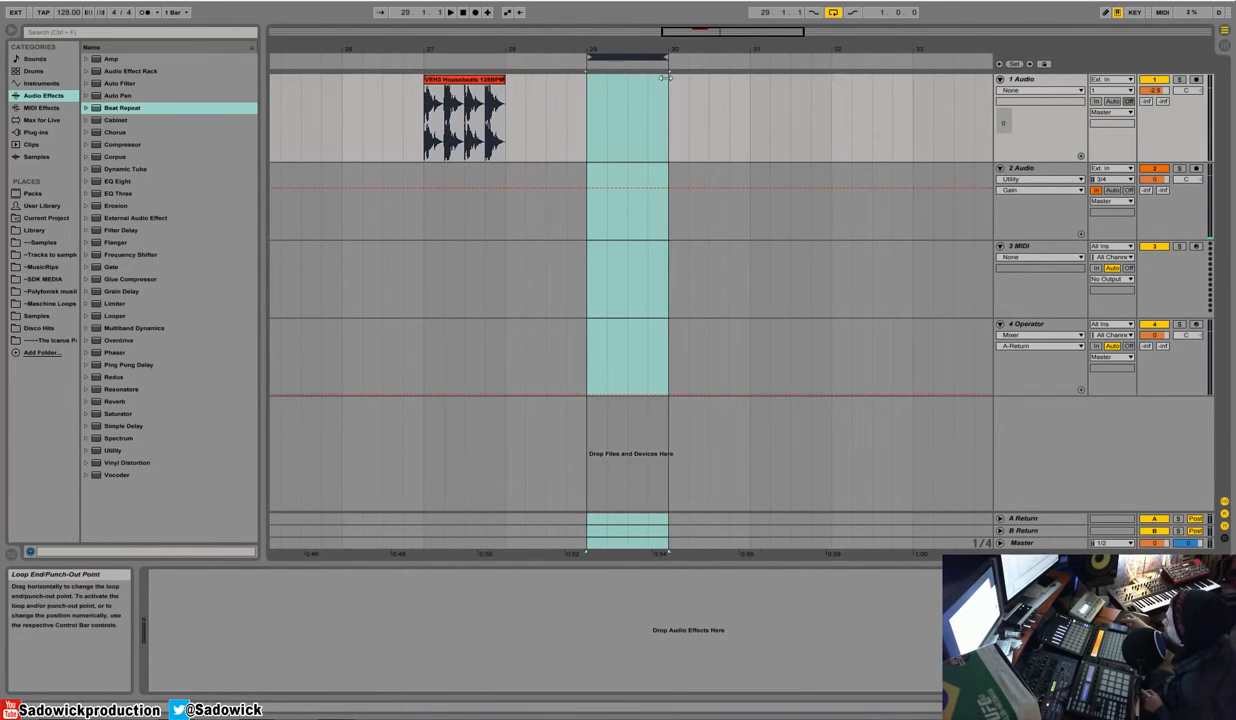
click(1161, 210)
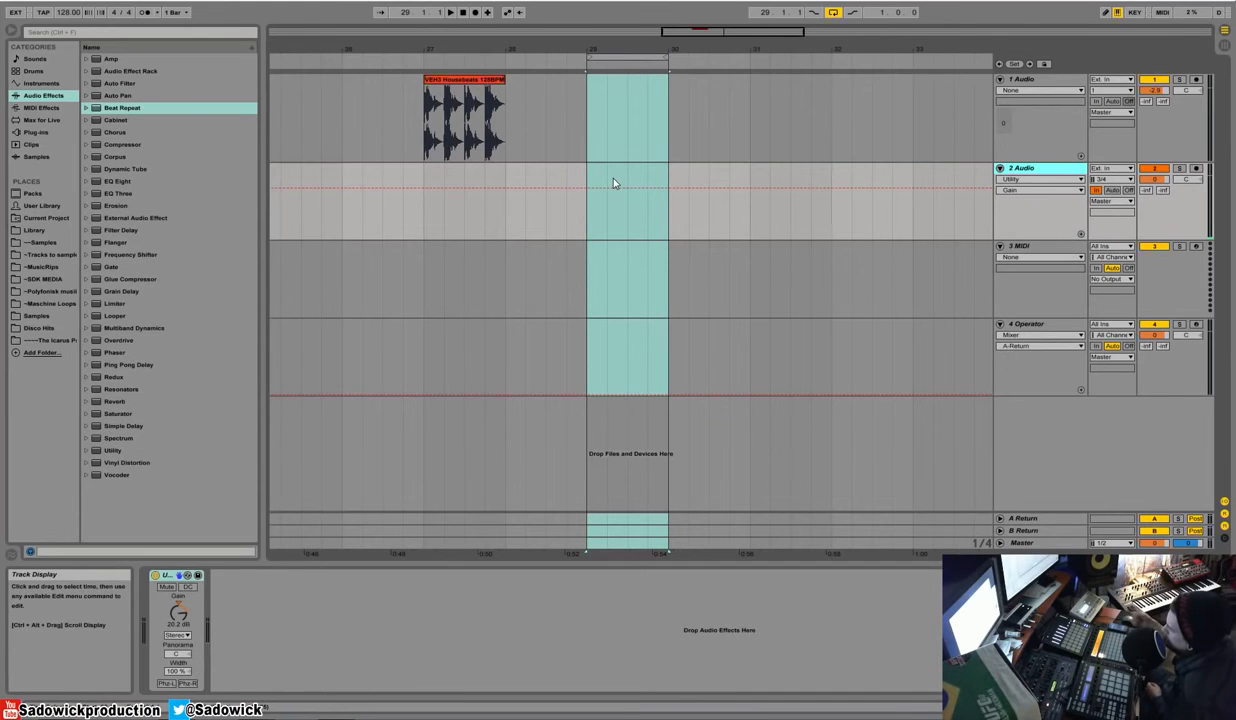
double_click(107, 314)
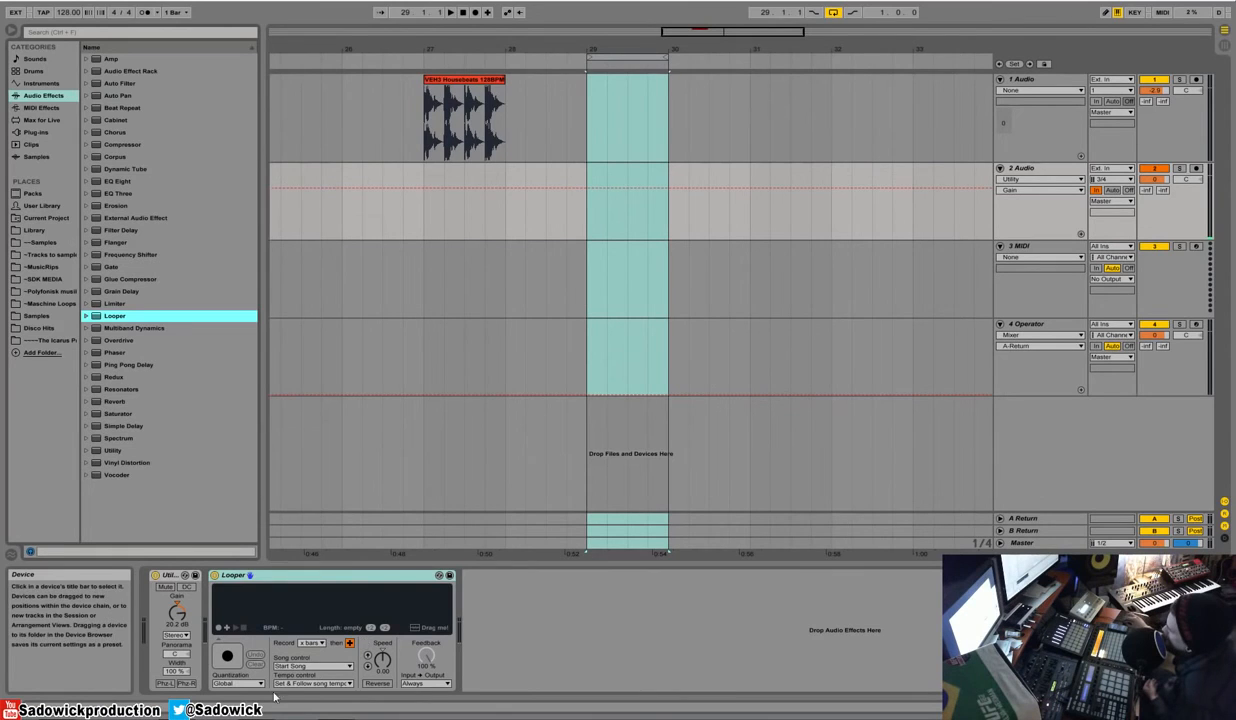
- Set the Looper's song control to Start Song and its record length to 1 bar, and turn on the metronome
click(312, 666)
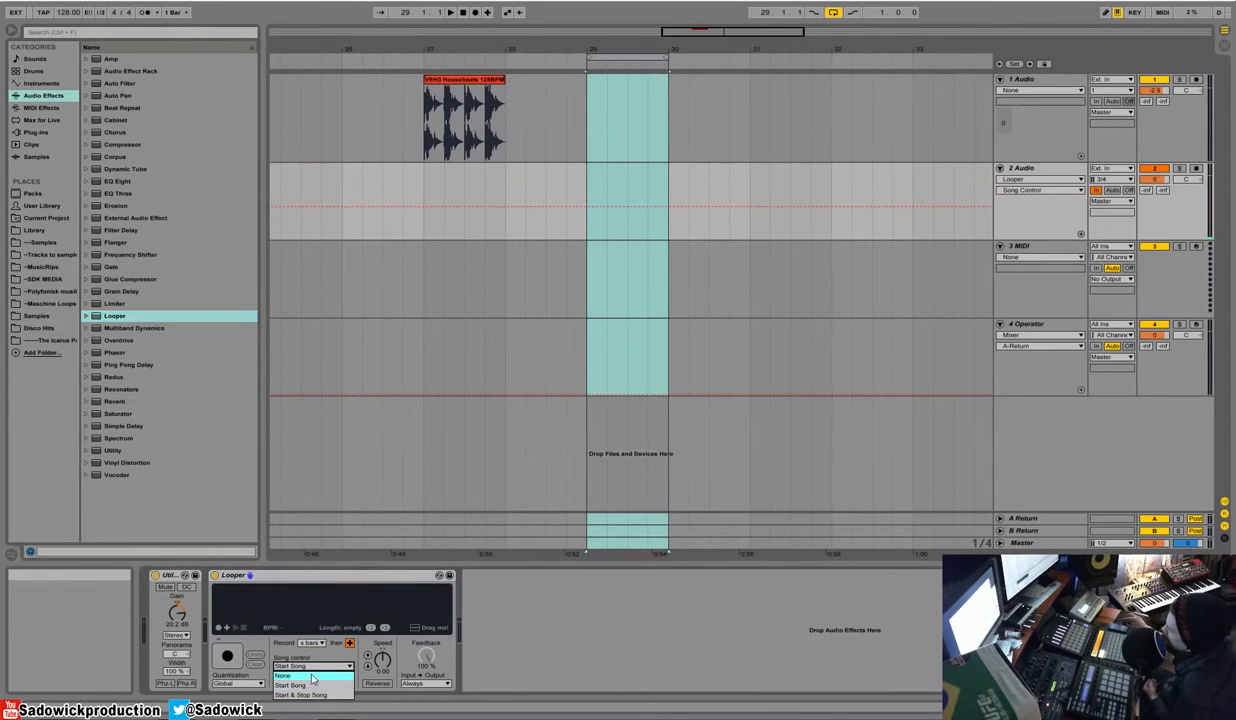
click(295, 685)
click(312, 643)
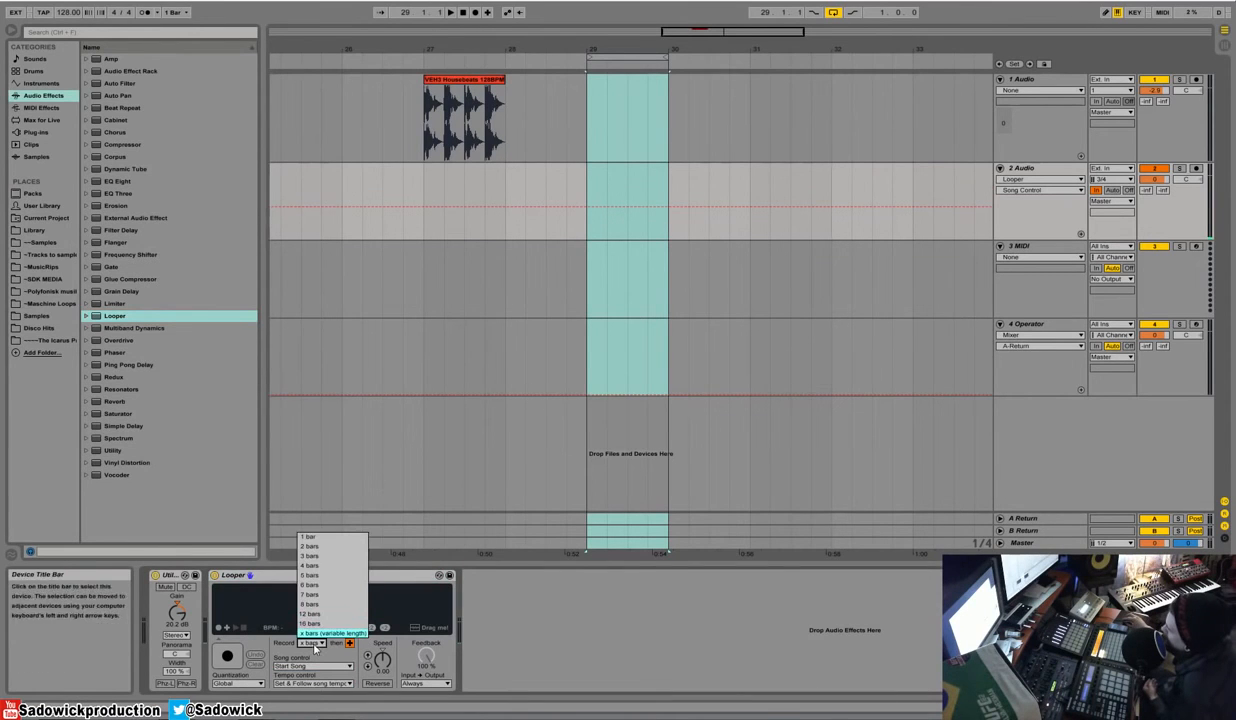
click(330, 540)
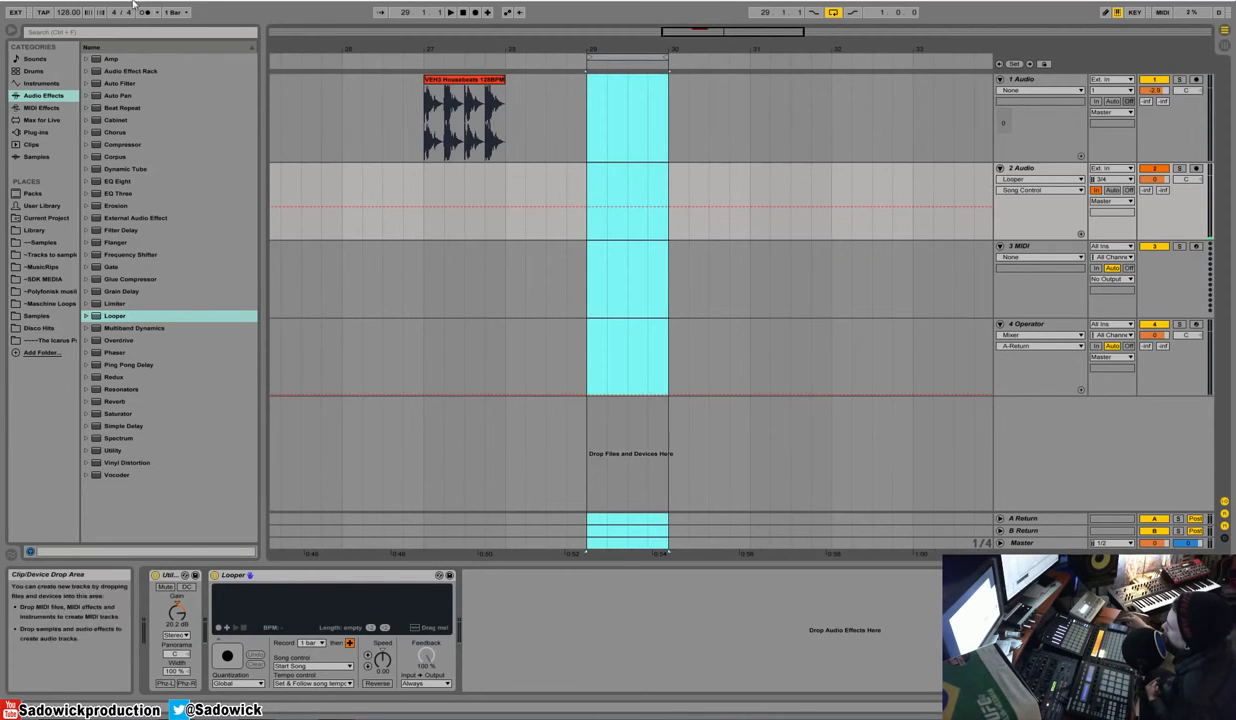
click(148, 13)
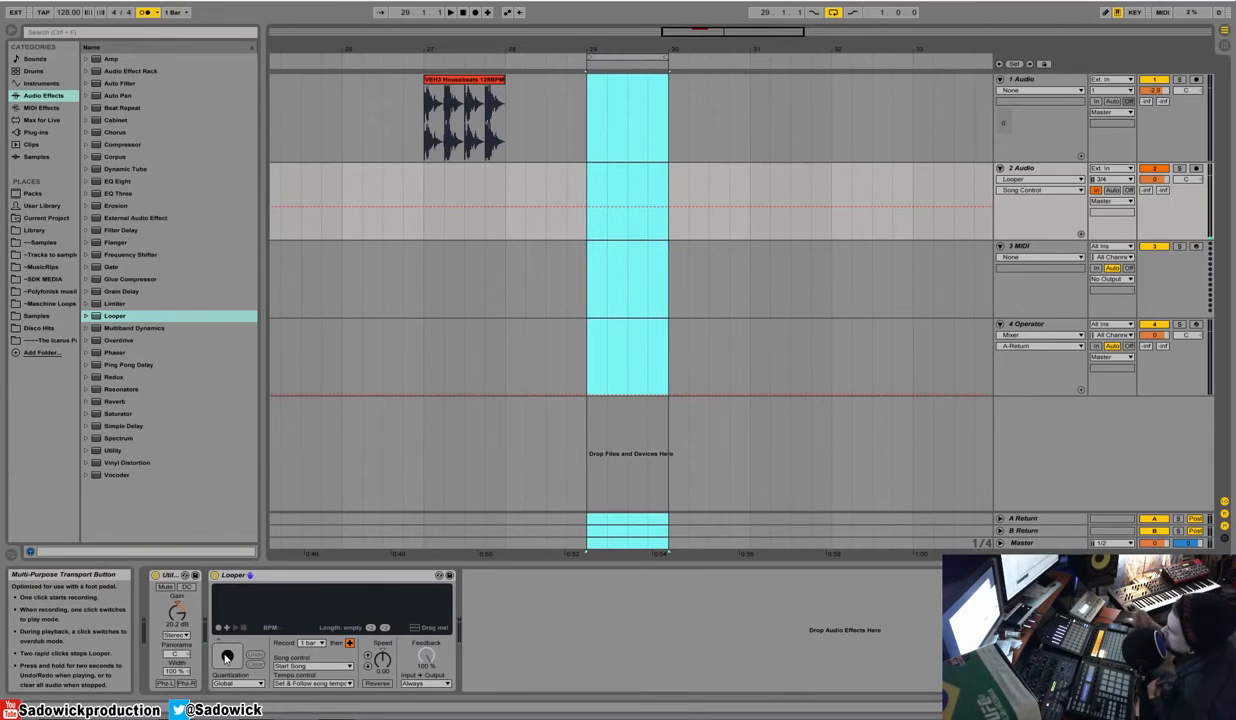
- Try recording into the Looper with the transport running, toggle the overdub-after-recording option off and on, and stop playback
click(227, 656)
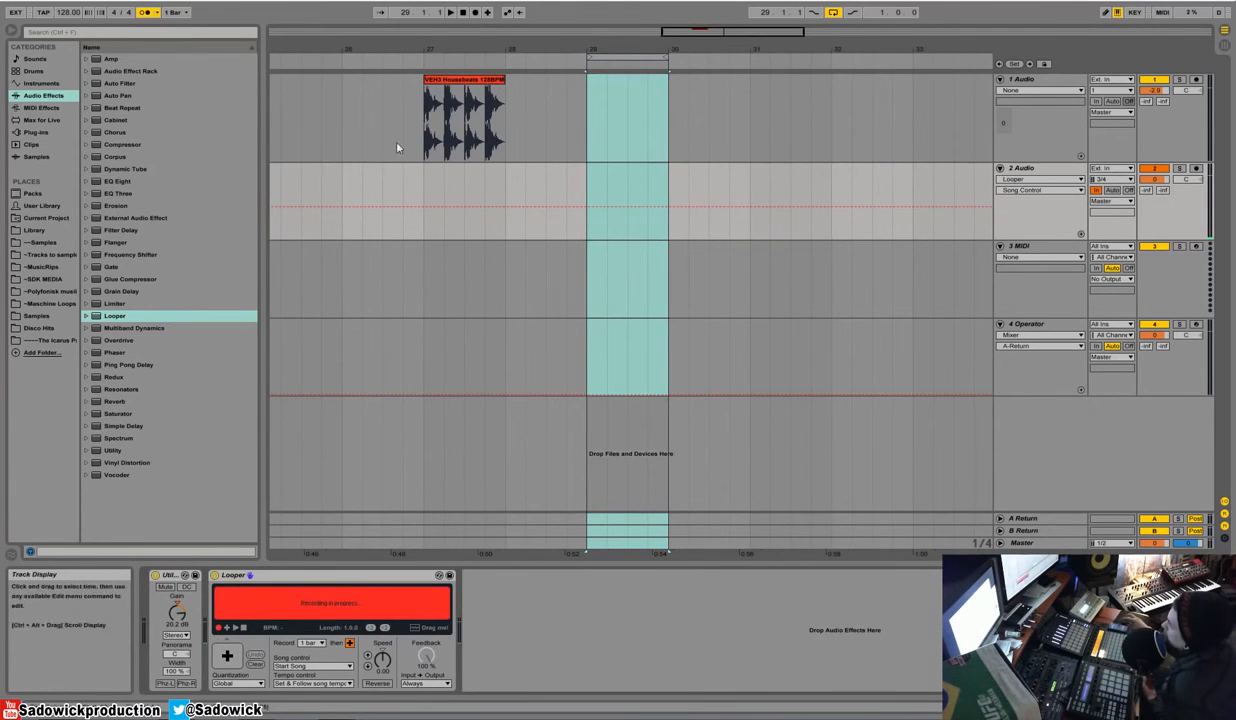
click(450, 12)
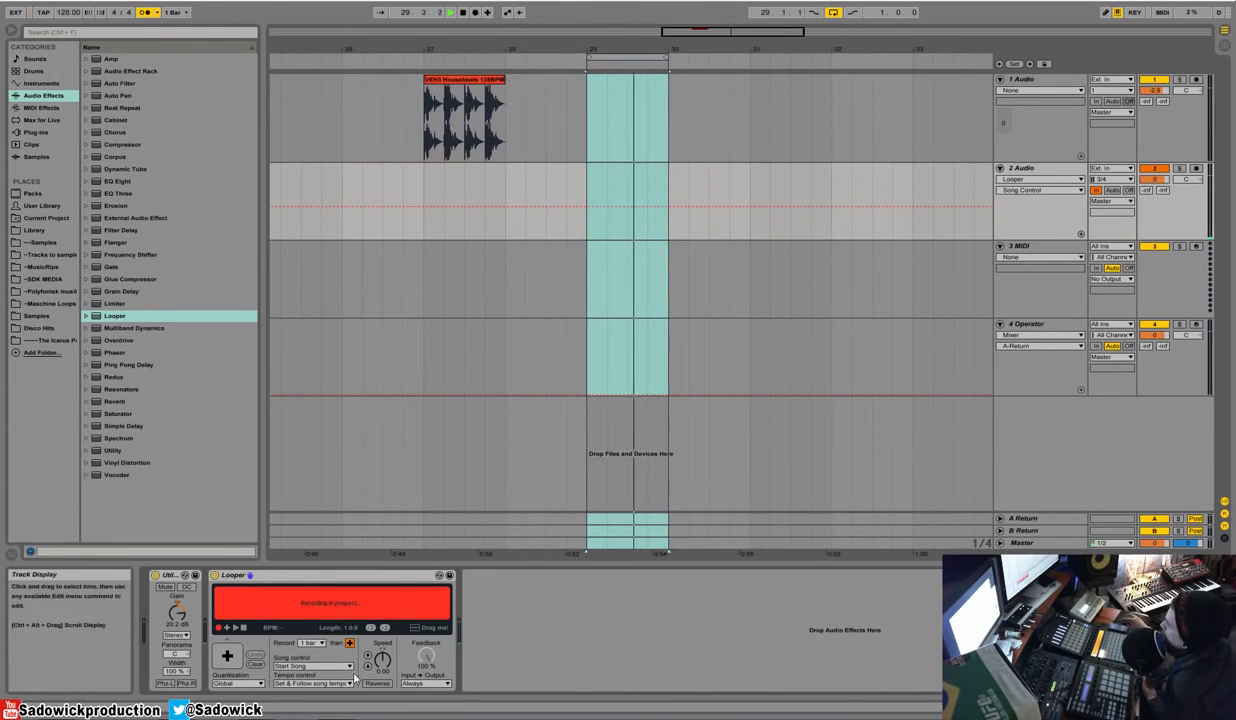
click(349, 643)
click(349, 643)
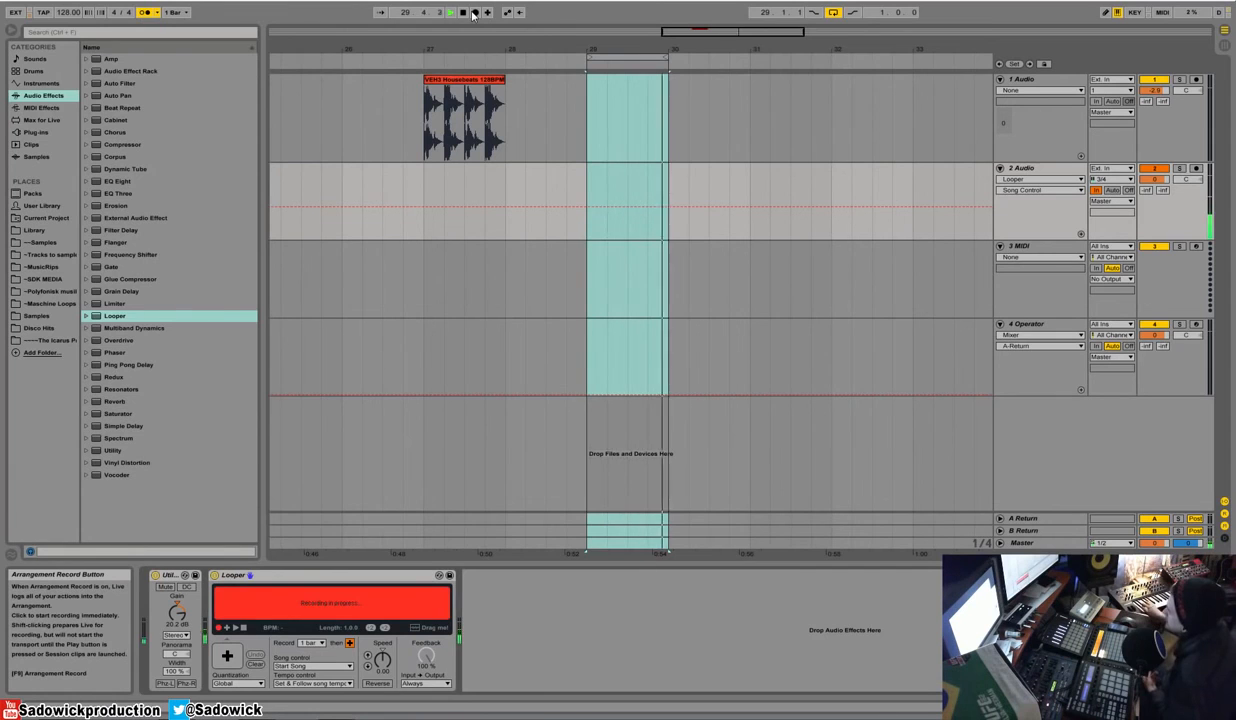
key(space)
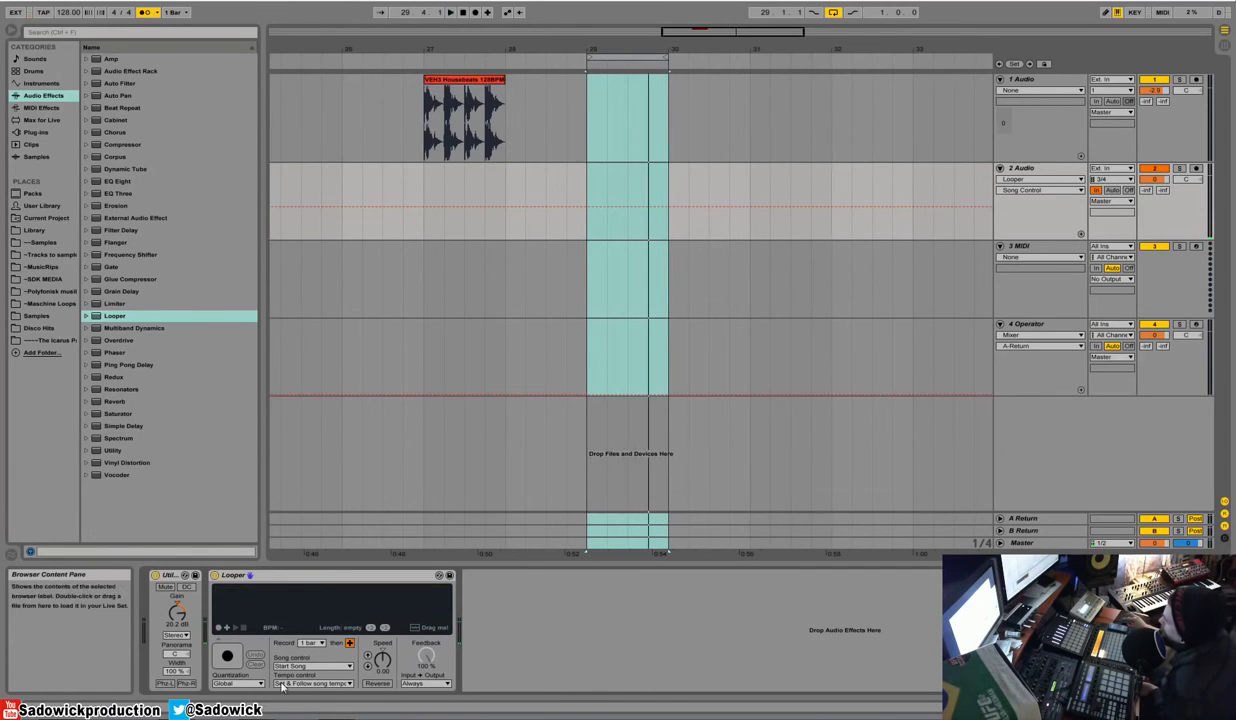
- Set the Looper's tempo control to None and keep the record length at 1 bar
click(295, 683)
click(285, 655)
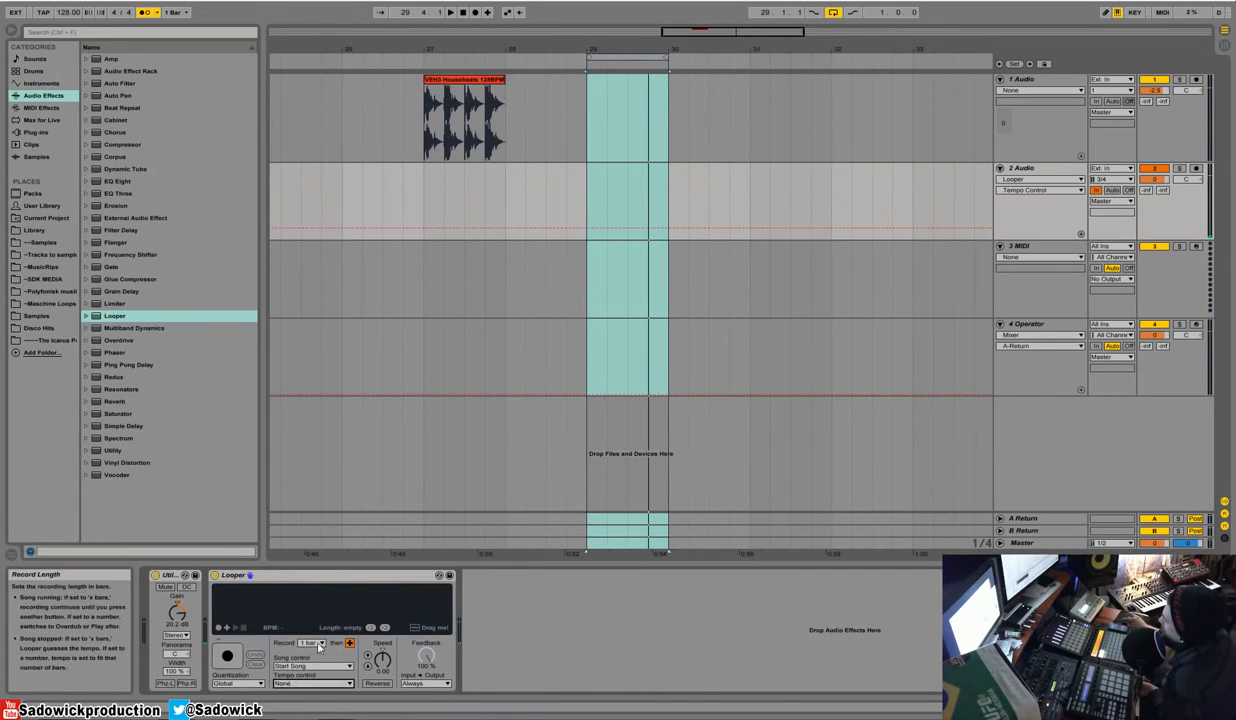
click(319, 643)
click(318, 645)
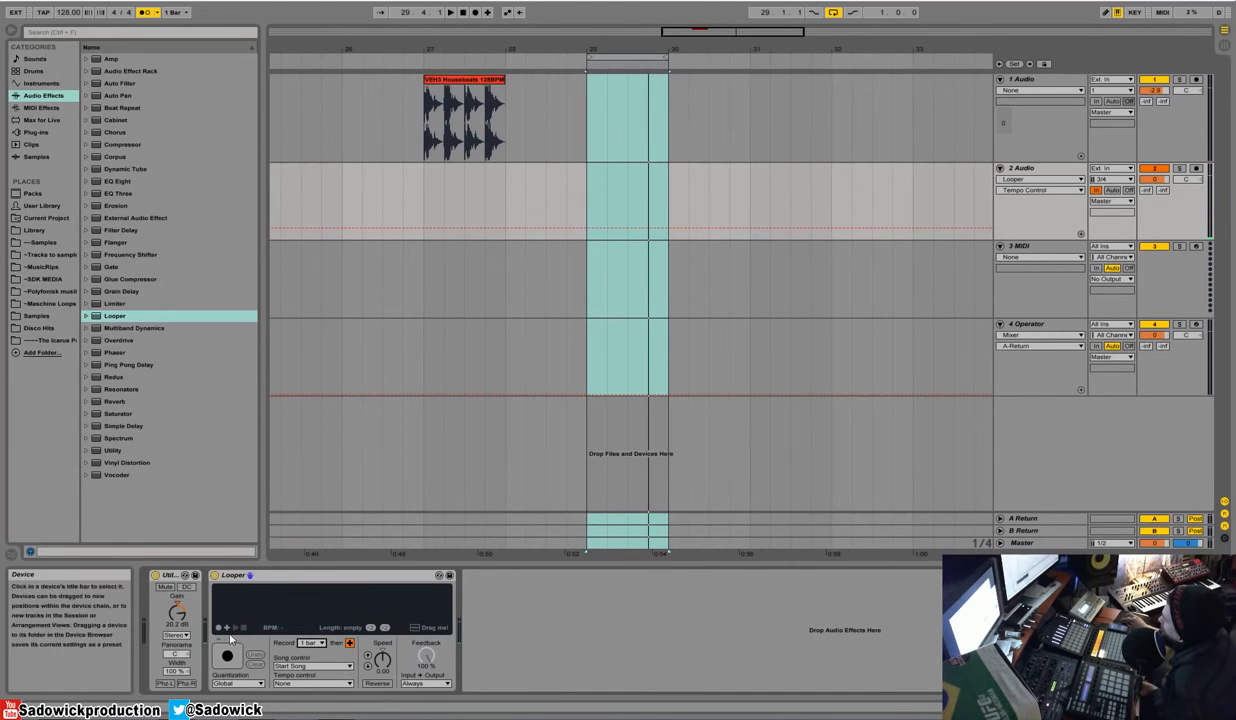
- Record one bar into the Looper and audition it, switching the metronome off and back on
click(218, 627)
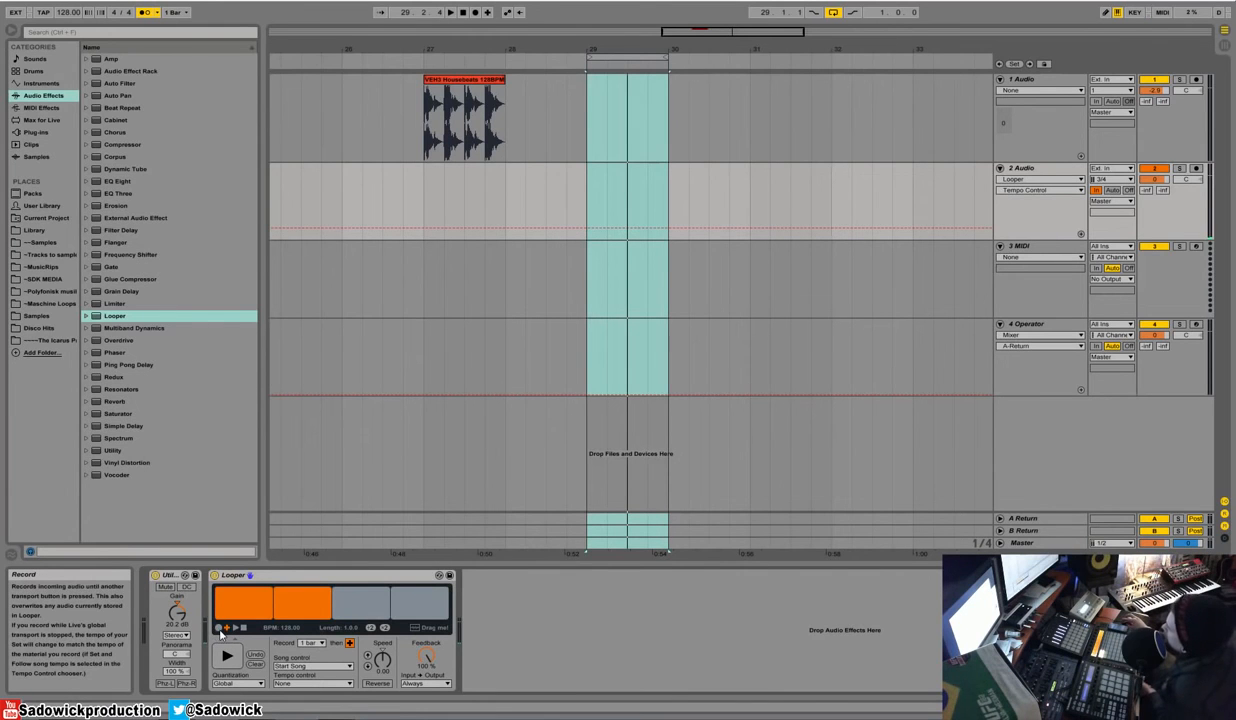
click(219, 628)
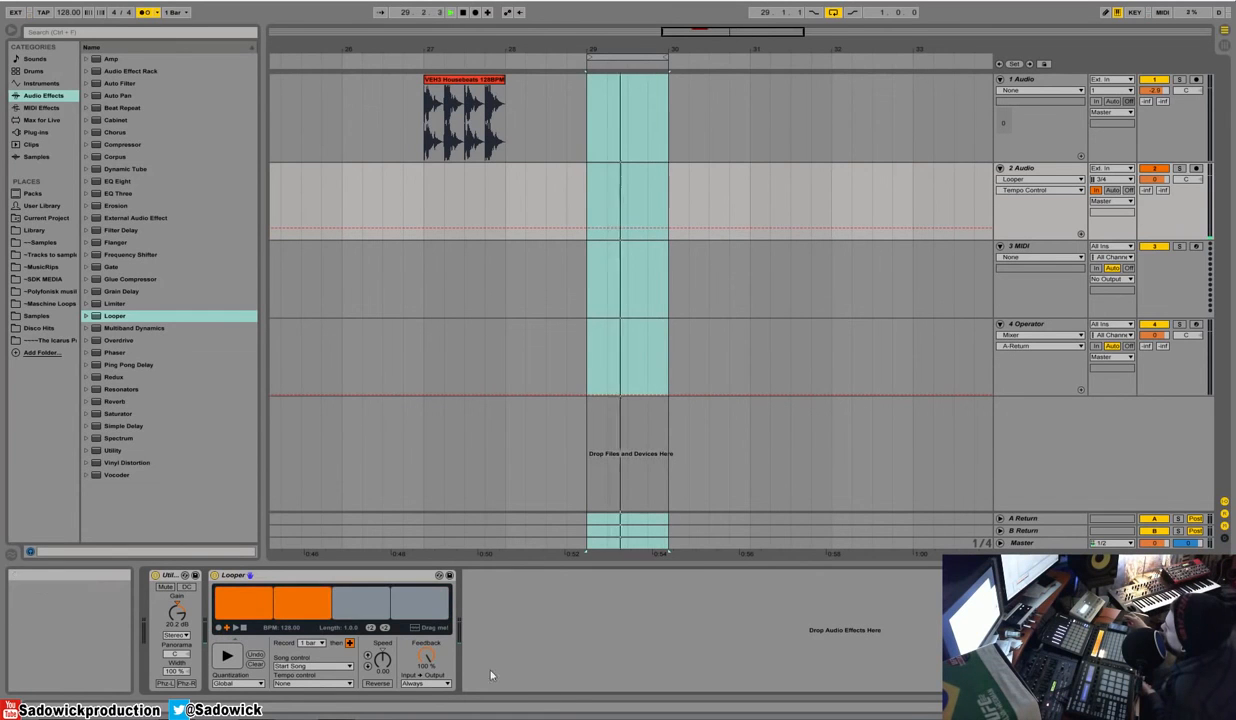
click(145, 12)
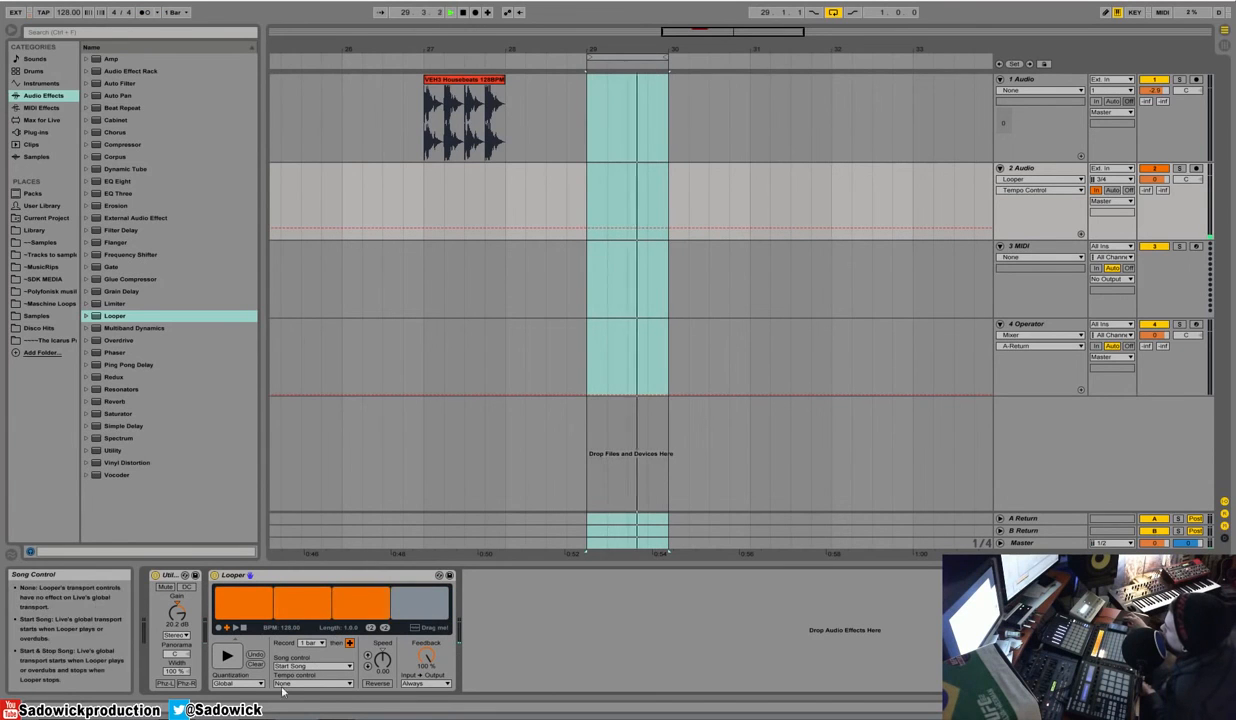
click(145, 12)
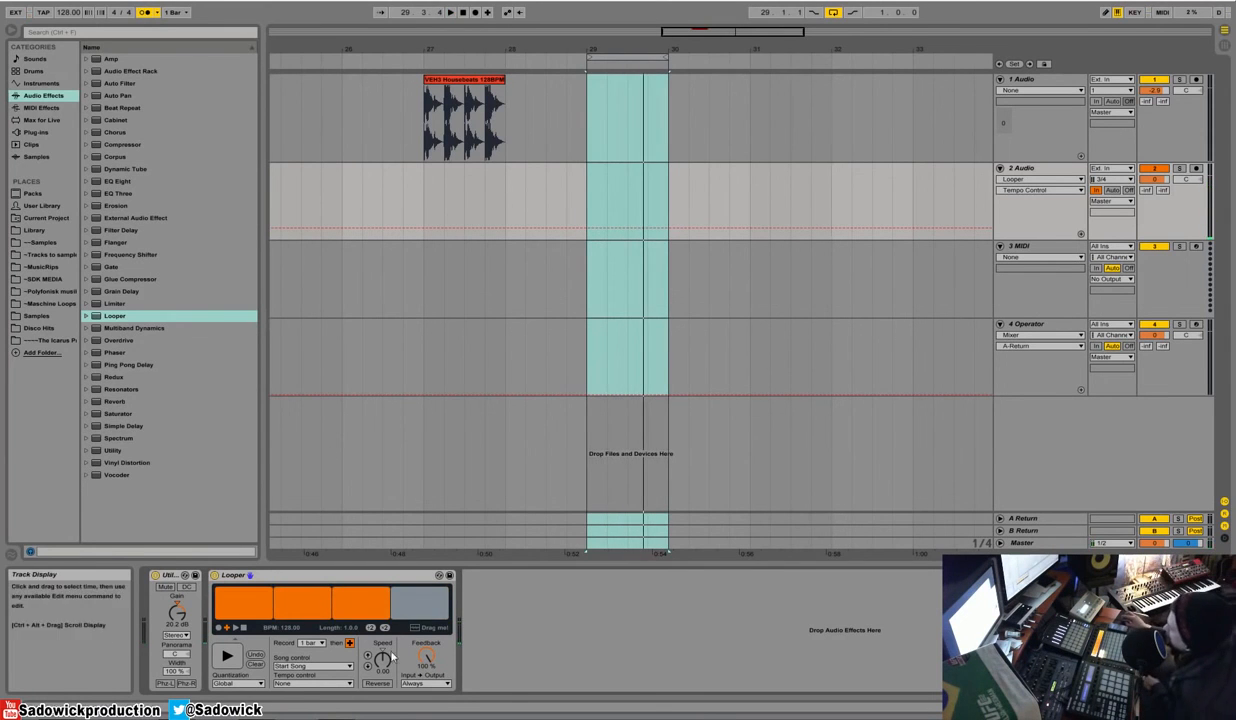
click(317, 645)
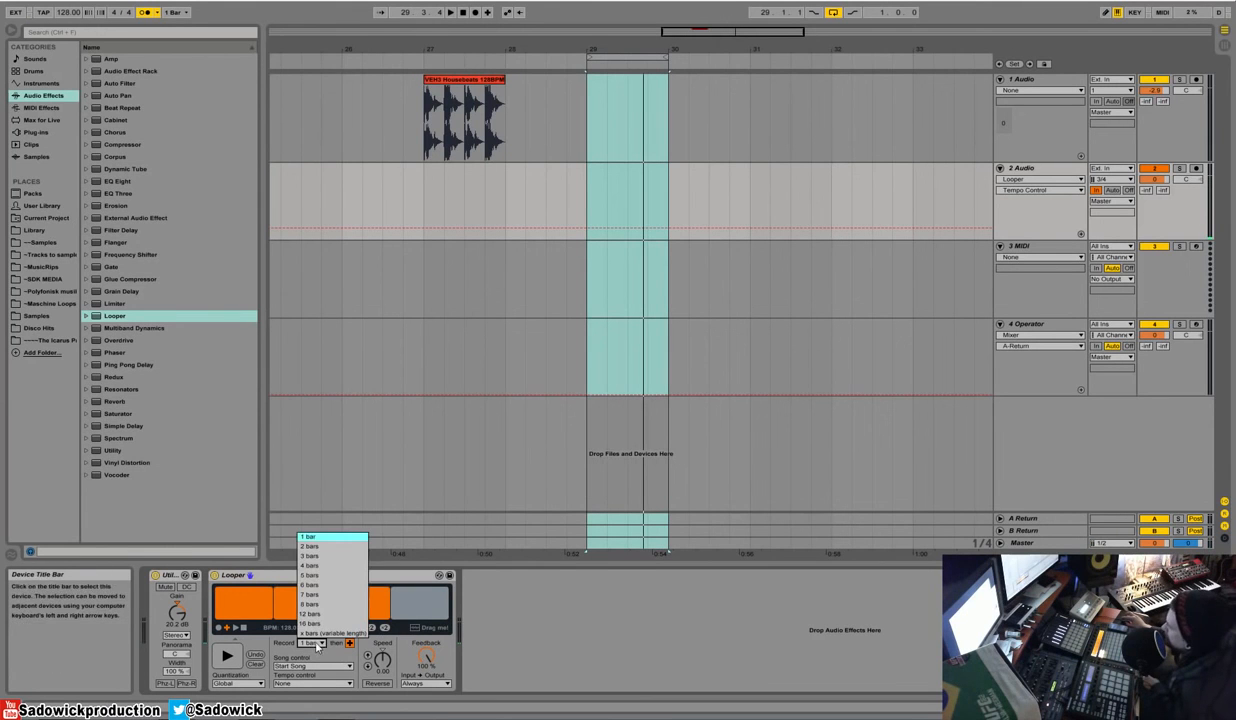
click(391, 579)
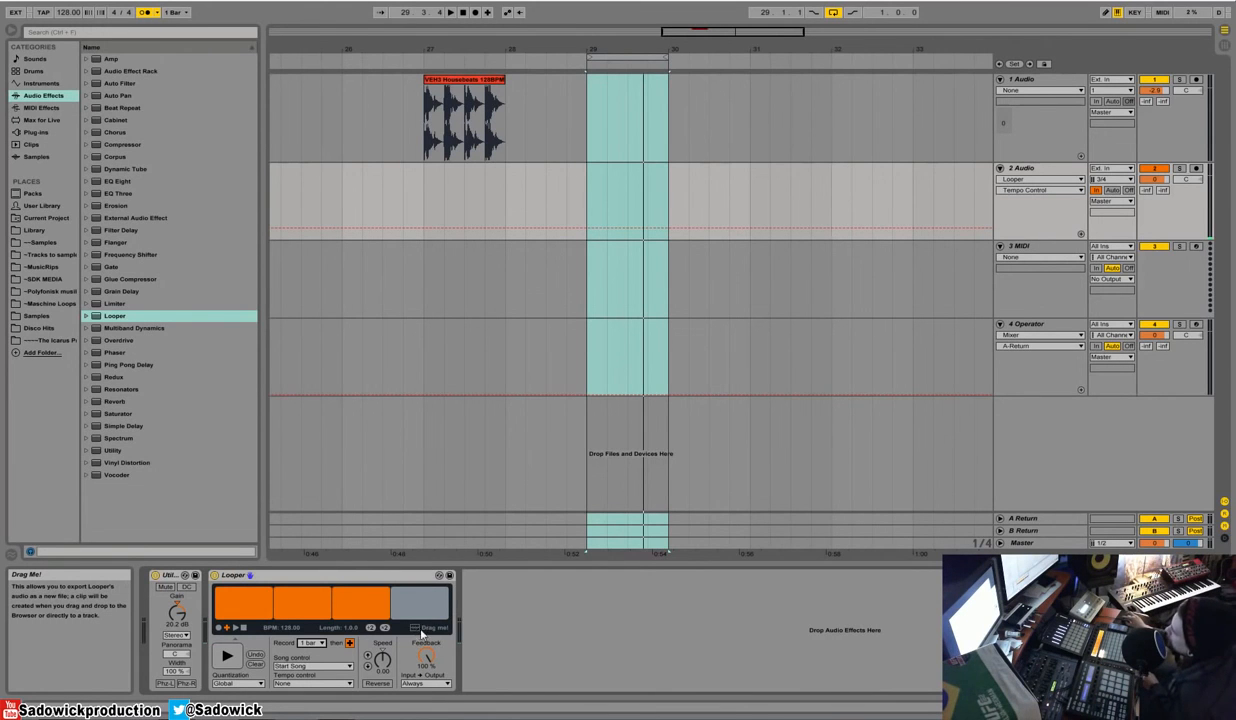
- Export the Looper's audio as a clip at bar 31 of the 1 Audio track and play it with that track soloed
drag(417, 630, 667, 427)
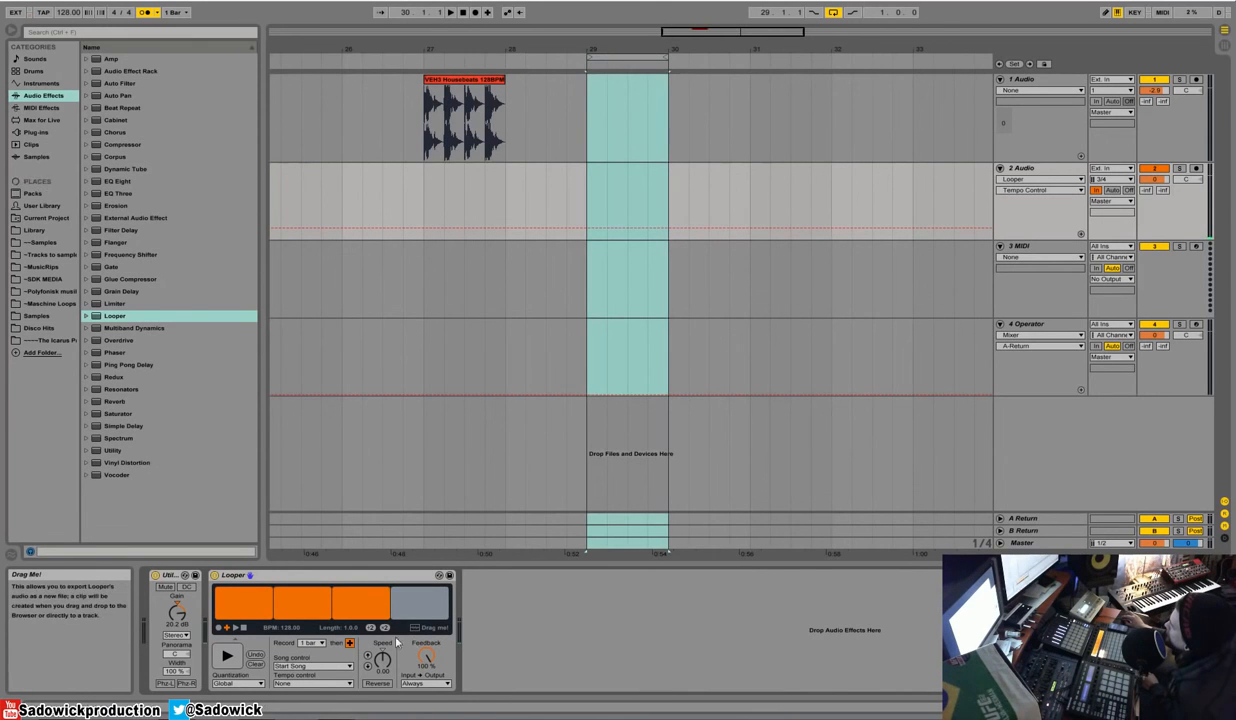
drag(420, 627, 750, 126)
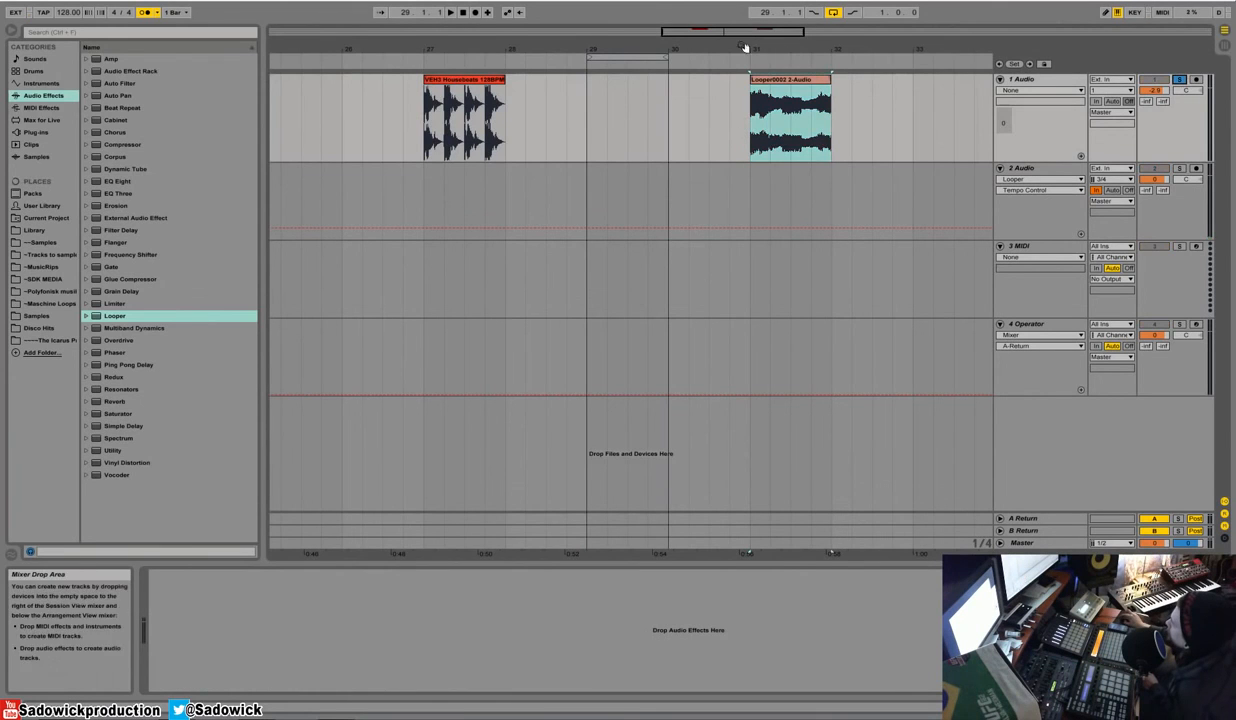
key(space)
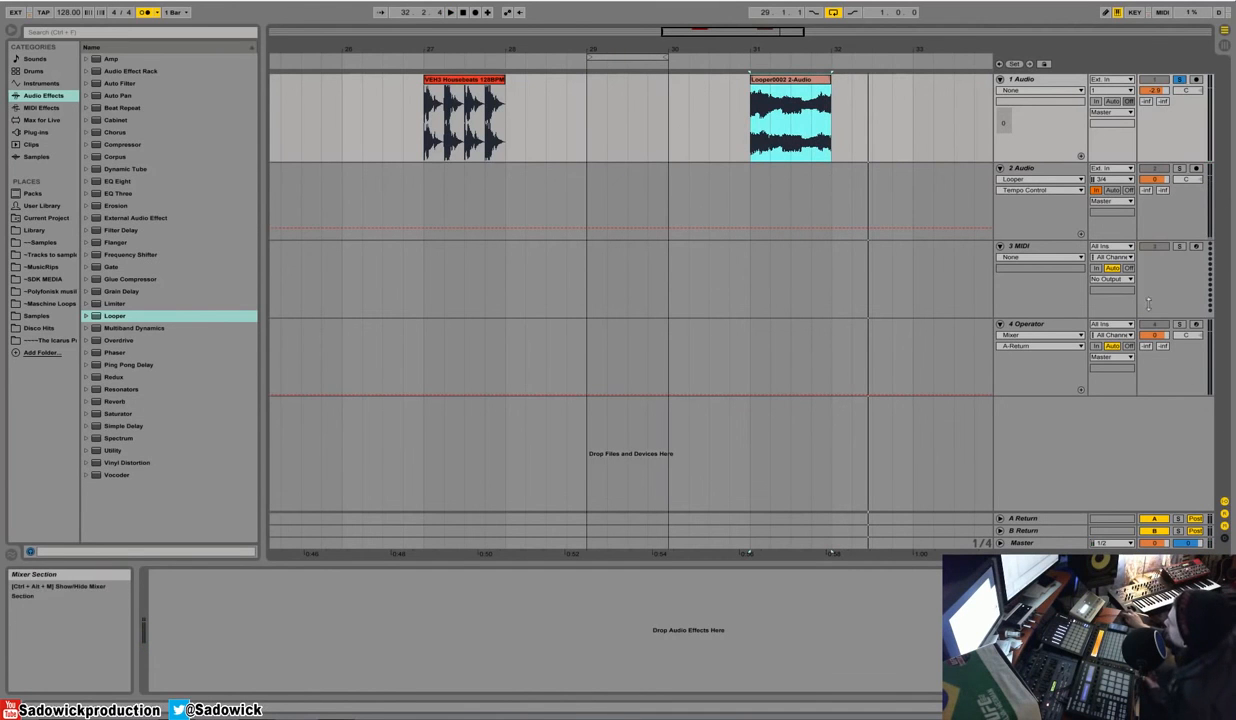
- Double the loop length of the Looper on the 2 Audio track to 2 bars and start playback
click(1131, 212)
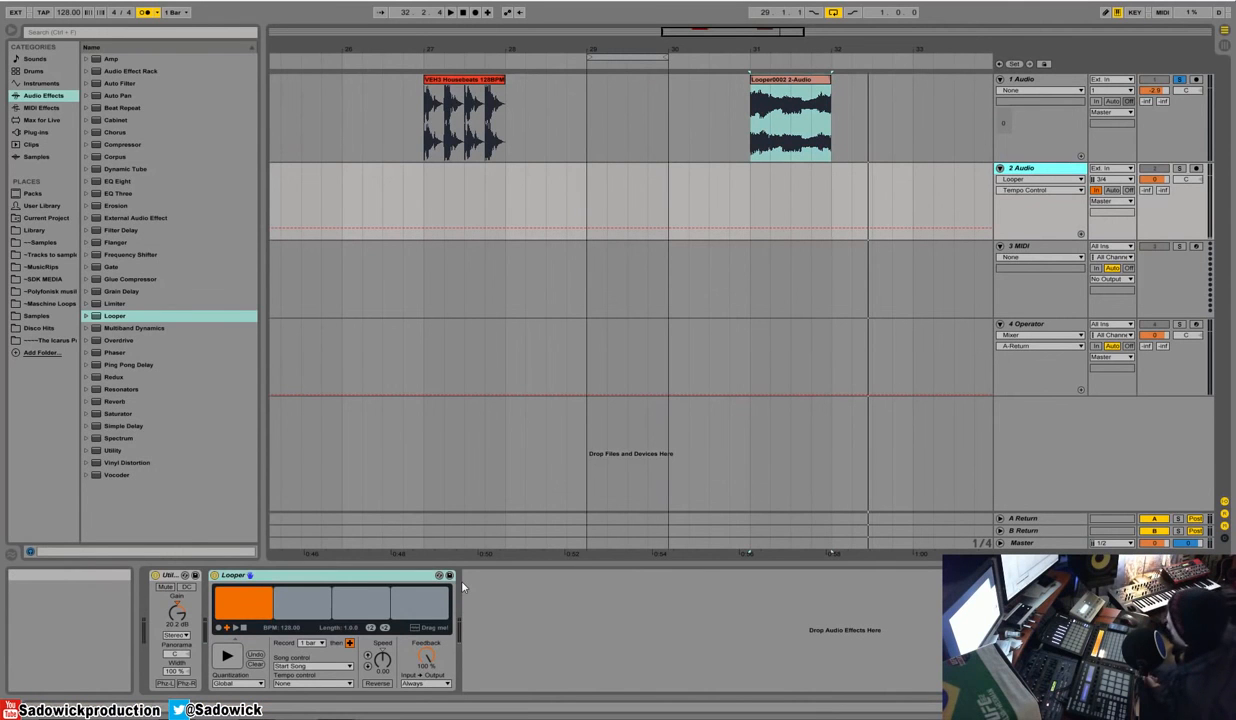
click(384, 628)
key(space)
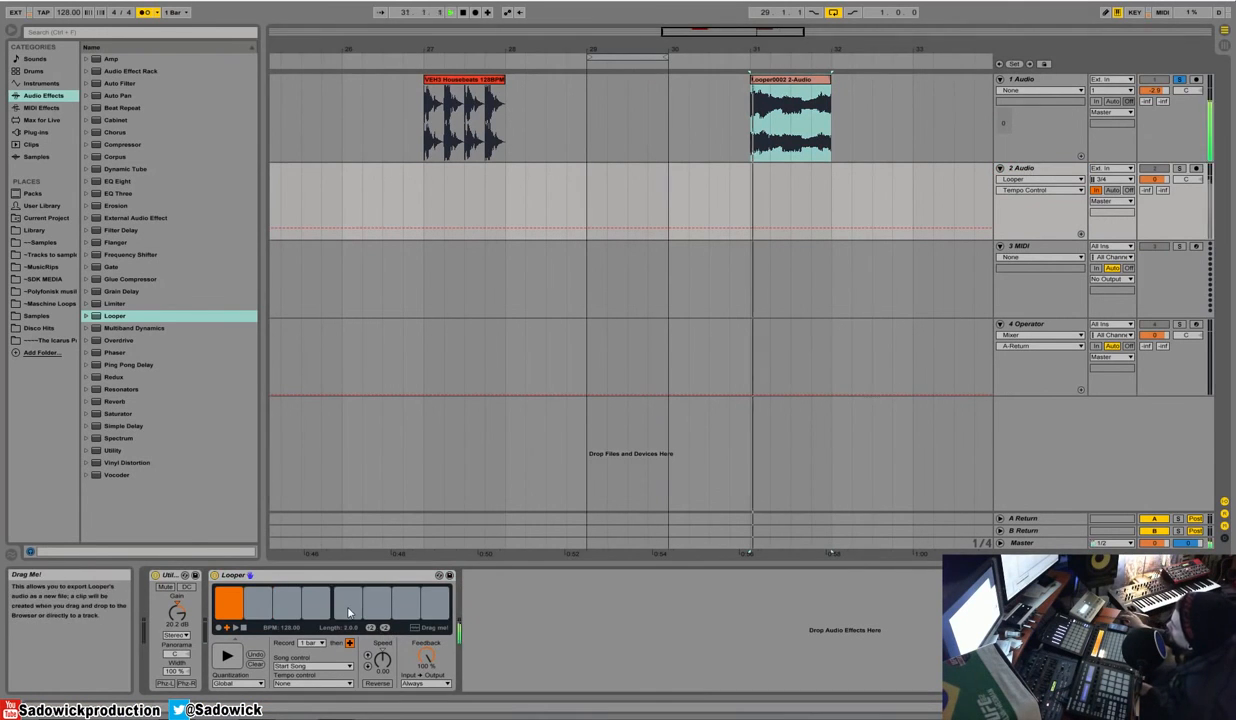